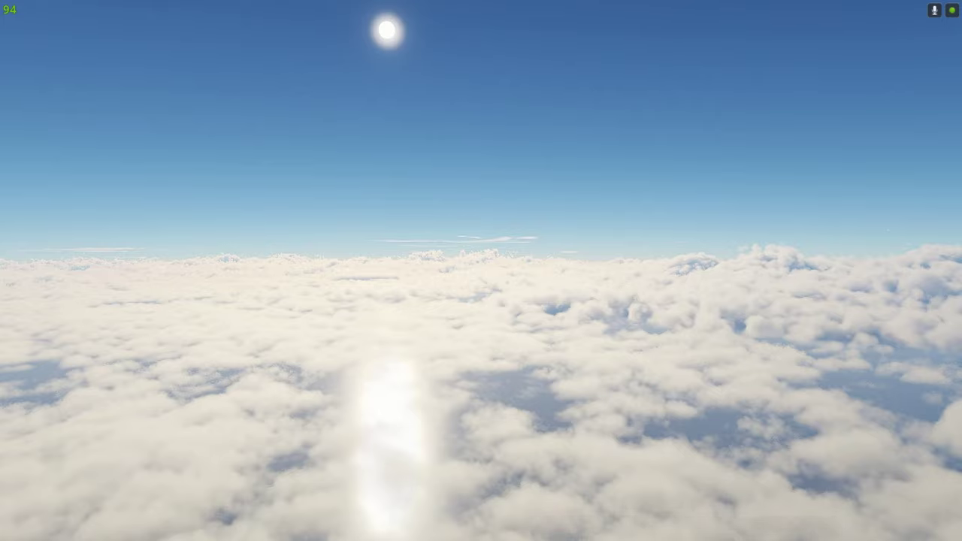
# - Bring up the VisualXP Ultimate window with Ctrl+Shift+V, showing the Live Weather page
pyautogui.hotkey('ctrl', 'shift', 'v')
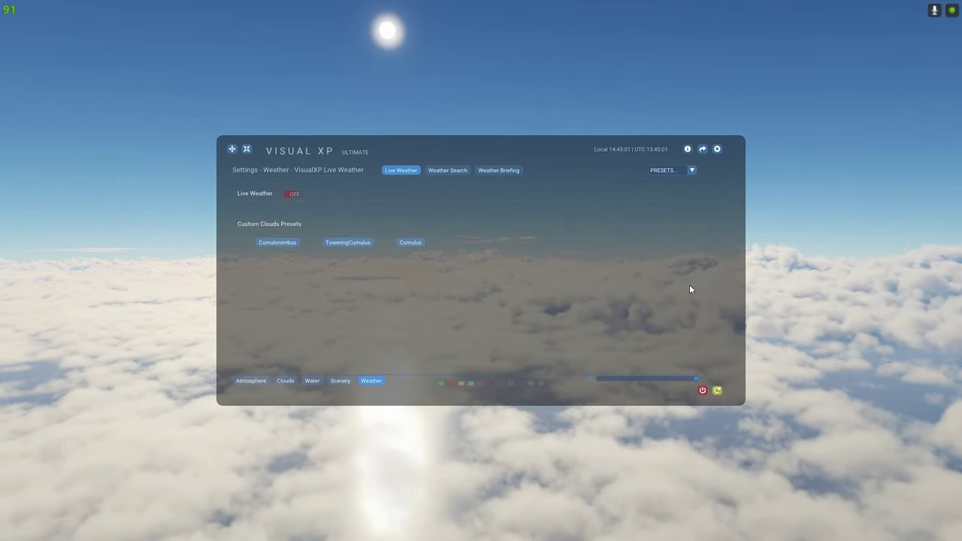
# - Browse the Clouds, Water, Scenery and Weather tabs, then return to Atmosphere
pyautogui.click(243, 380)
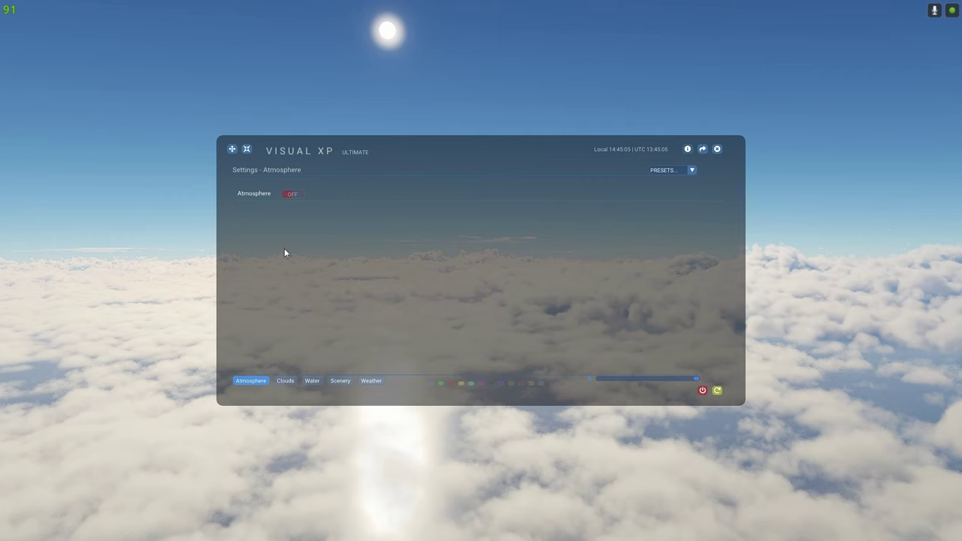
pyautogui.click(290, 382)
pyautogui.click(306, 380)
pyautogui.click(340, 381)
pyautogui.click(371, 381)
pyautogui.click(255, 381)
# - Make the settings panel more transparent, move it top-right, and switch Atmosphere on
pyautogui.click(658, 380)
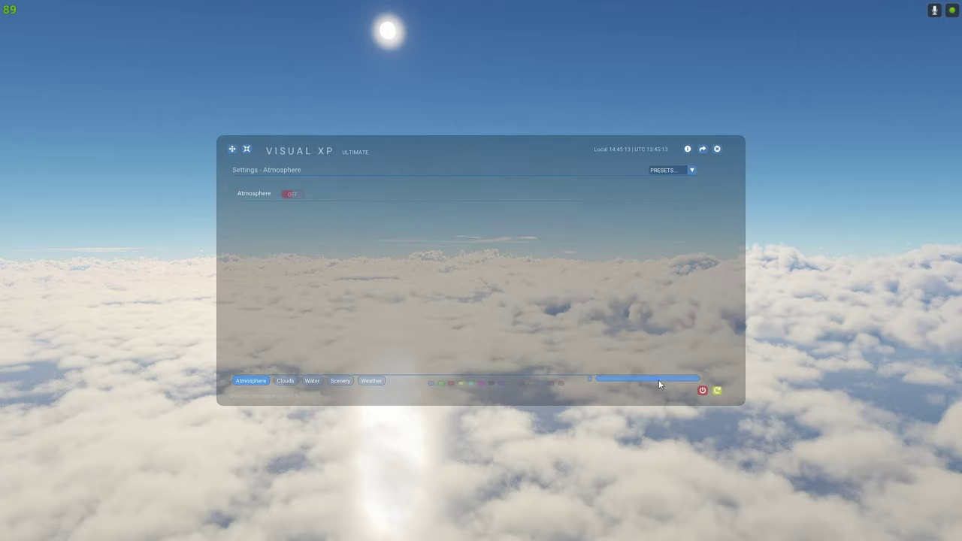
pyautogui.moveTo(232, 149); pyautogui.dragTo(458, 22)
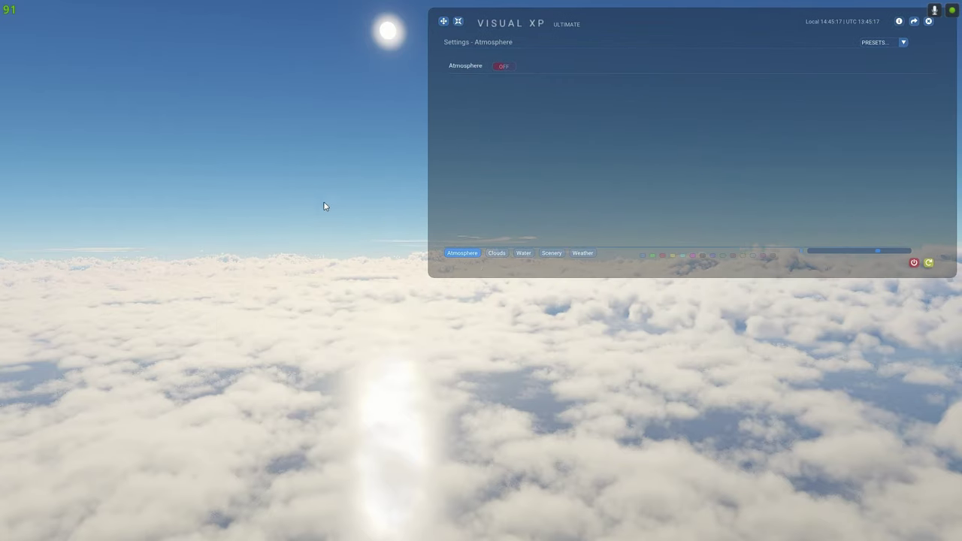
pyautogui.moveTo(322, 205); pyautogui.dragTo(373, 200)
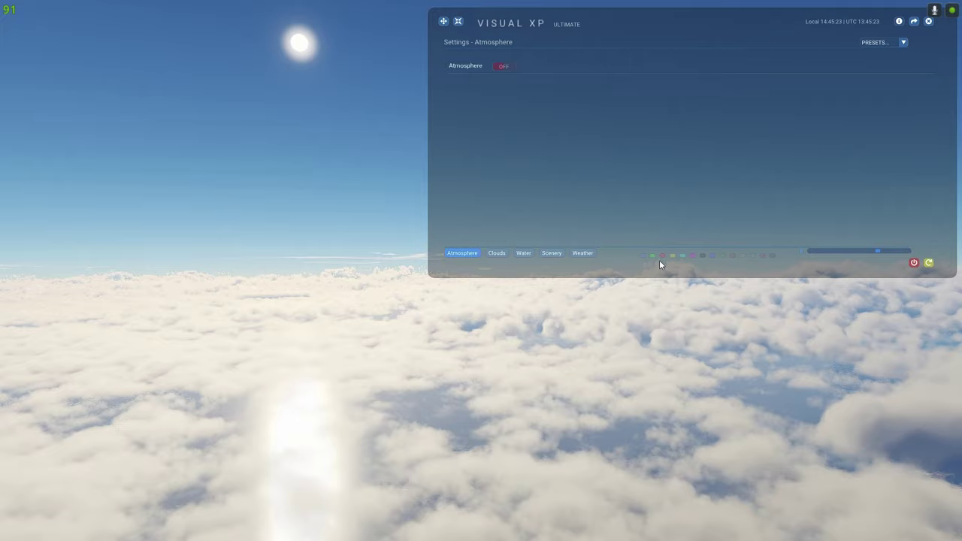
pyautogui.click(501, 67)
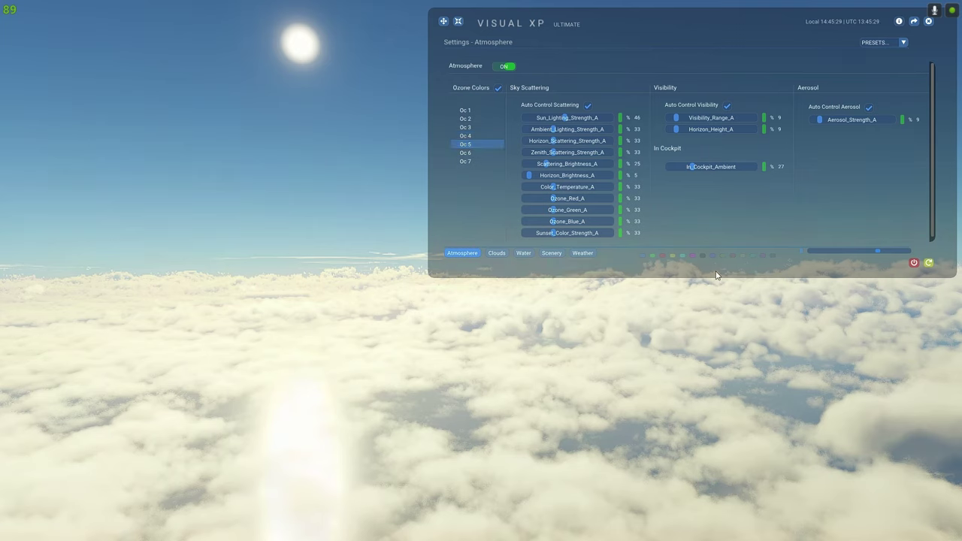
pyautogui.click(683, 256)
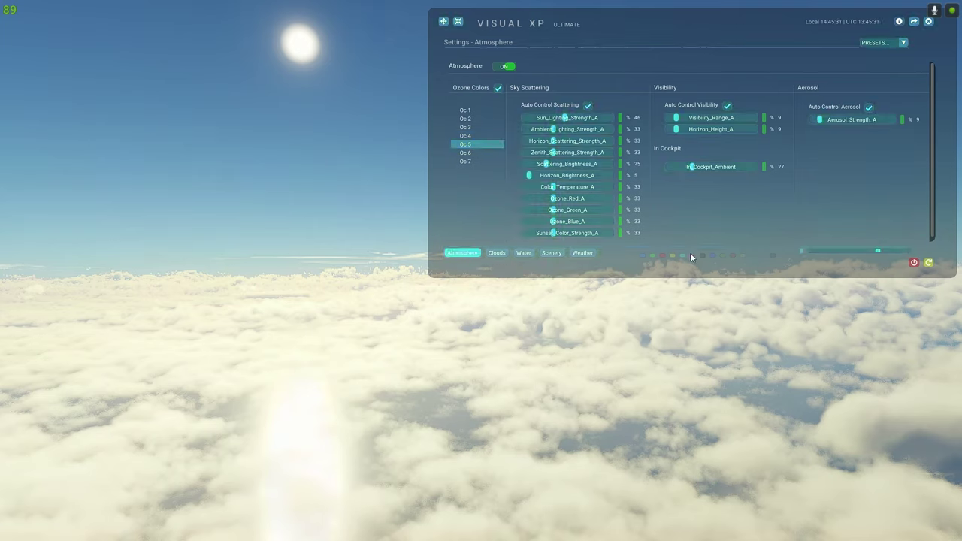
pyautogui.click(690, 256)
pyautogui.click(701, 256)
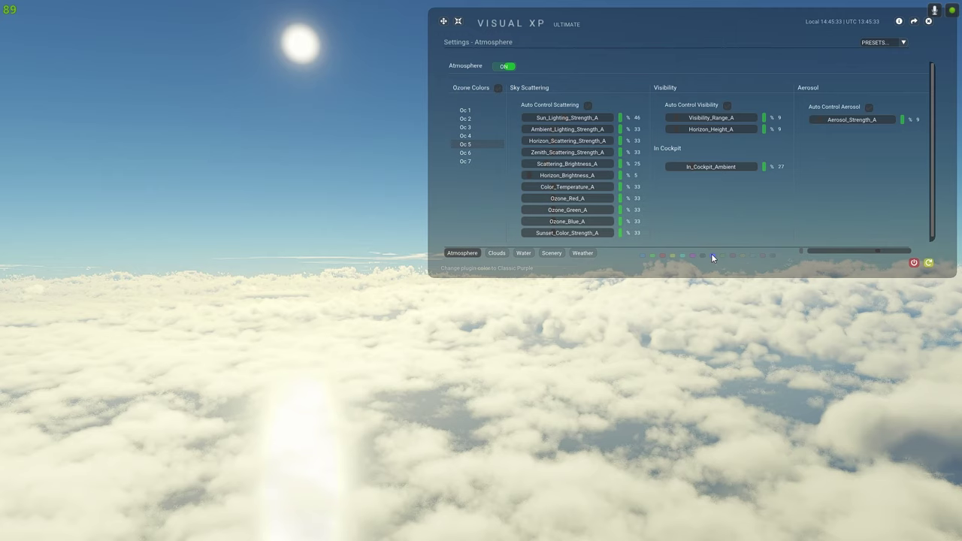
pyautogui.click(651, 256)
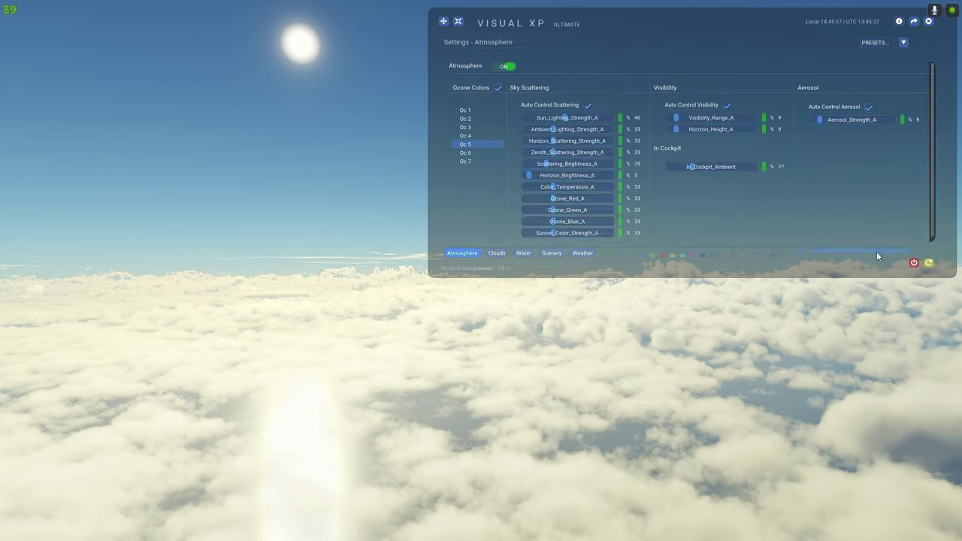
pyautogui.moveTo(895, 251)
pyautogui.mouseDown()
pyautogui.moveTo(903, 251)
pyautogui.moveTo(772, 253)
pyautogui.moveTo(893, 252)
pyautogui.moveTo(879, 251)
pyautogui.mouseUp()
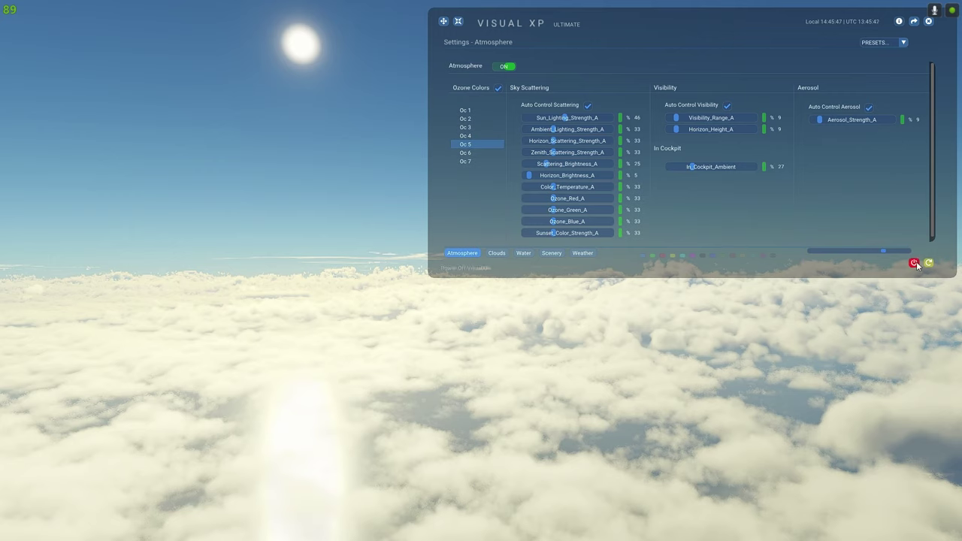
pyautogui.moveTo(110, 15)
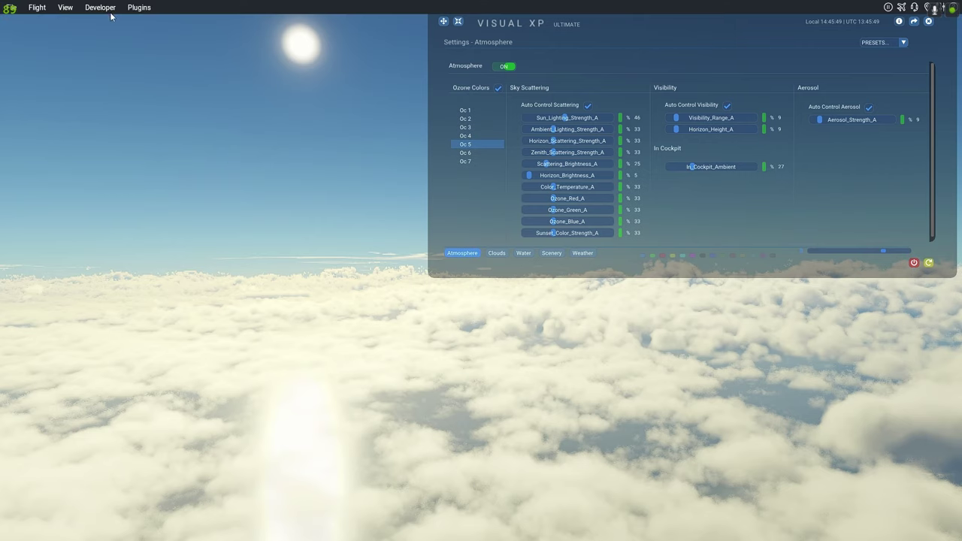
pyautogui.click(903, 43)
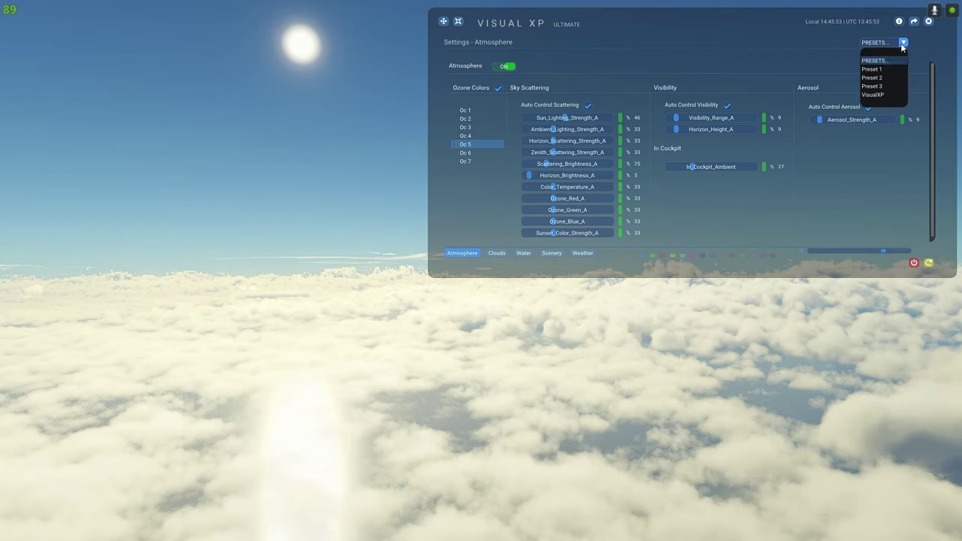
pyautogui.click(905, 44)
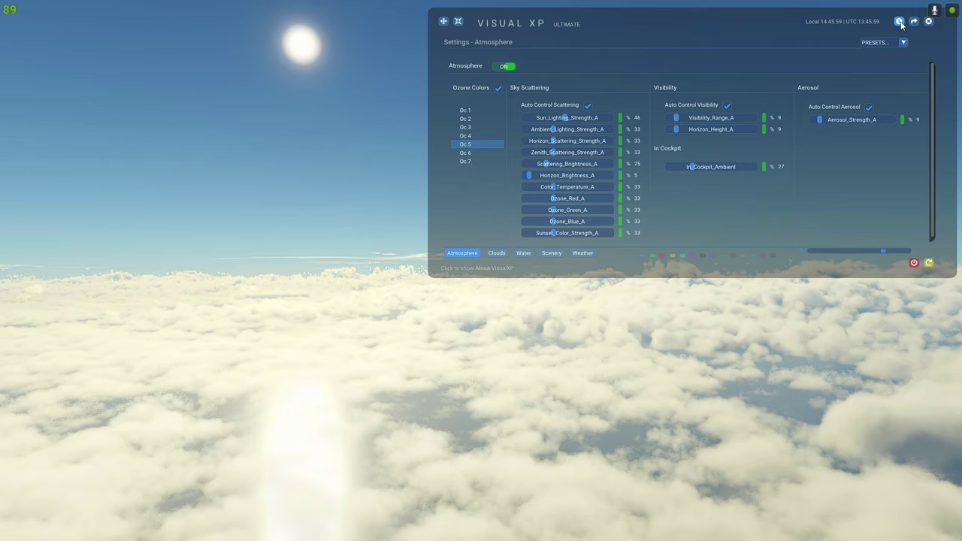
pyautogui.click(898, 22)
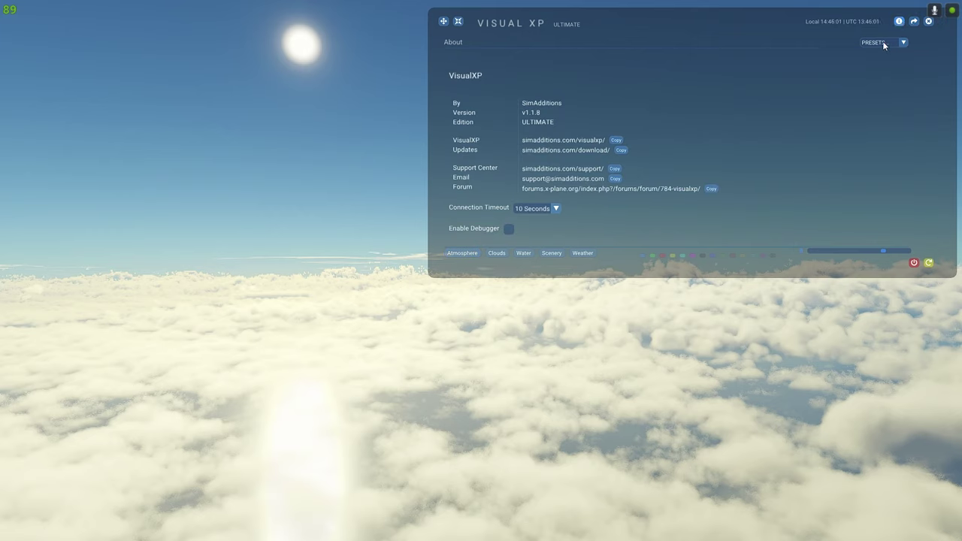
pyautogui.click(899, 22)
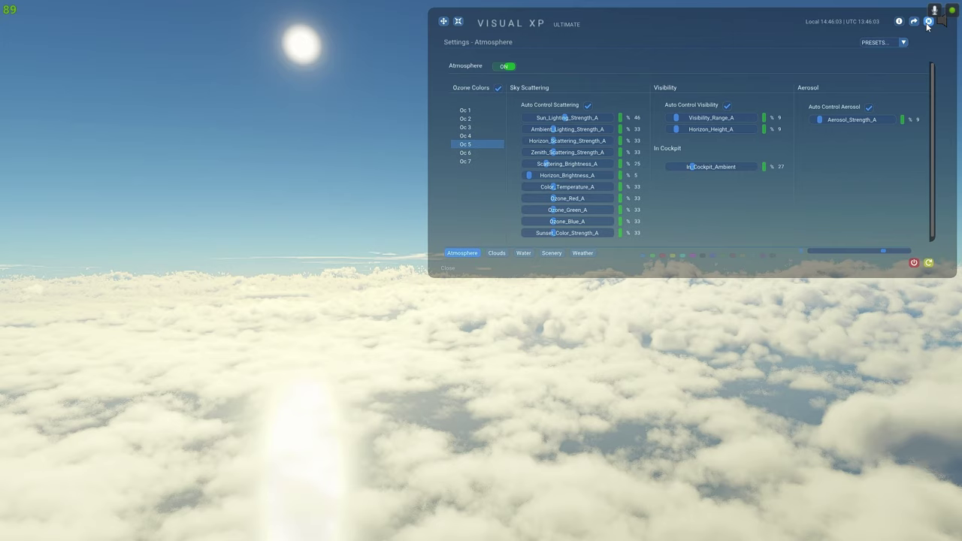
pyautogui.click(458, 21)
pyautogui.moveTo(233, 147); pyautogui.dragTo(439, 21)
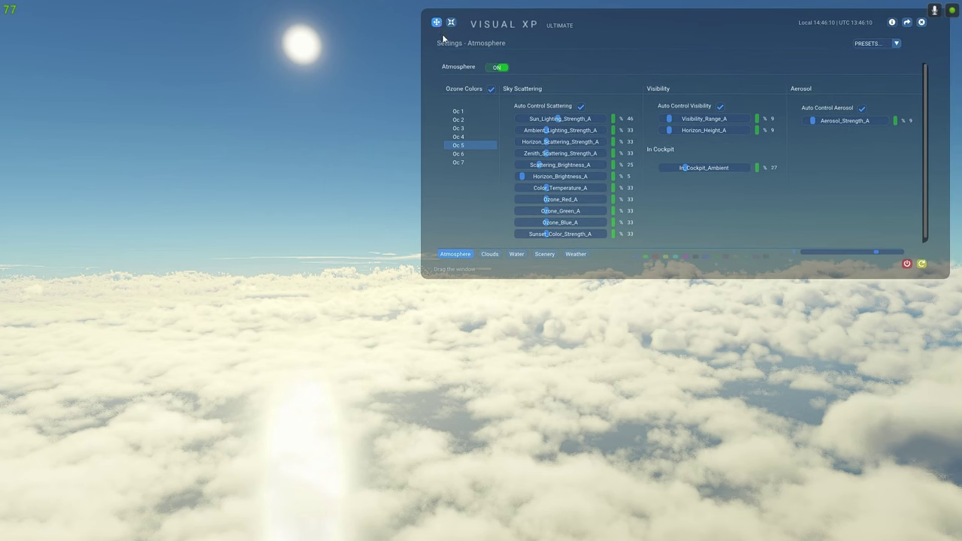
pyautogui.click(492, 88)
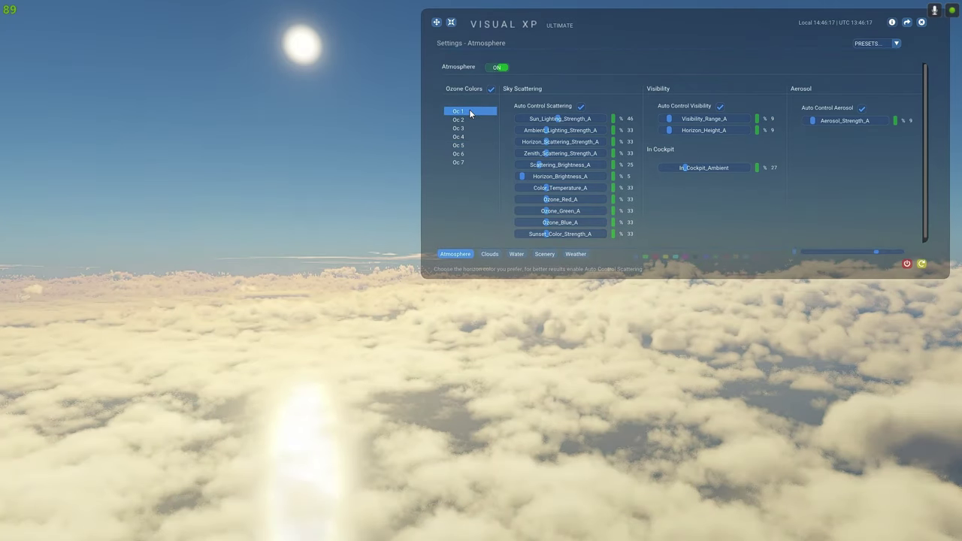
pyautogui.click(483, 121)
pyautogui.click(471, 129)
pyautogui.click(482, 162)
pyautogui.click(476, 154)
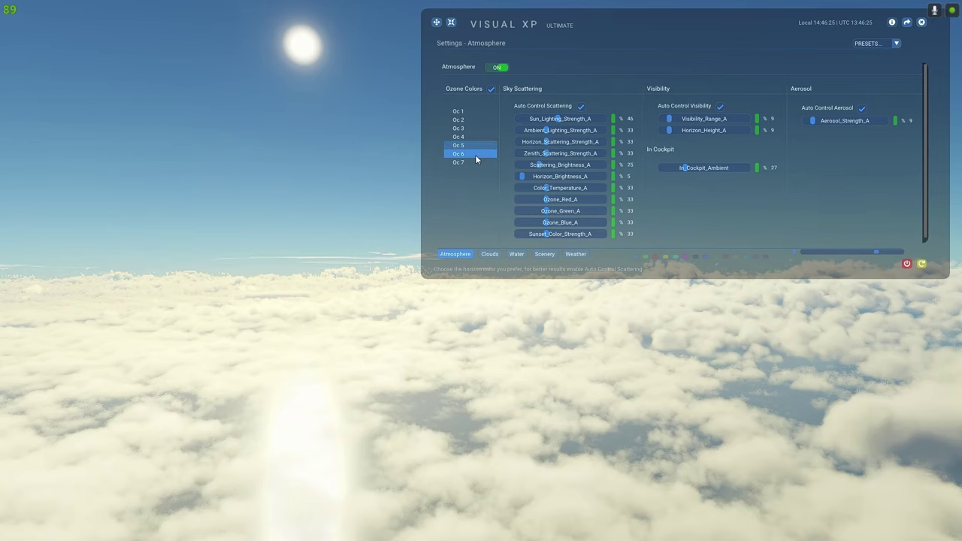
pyautogui.click(473, 163)
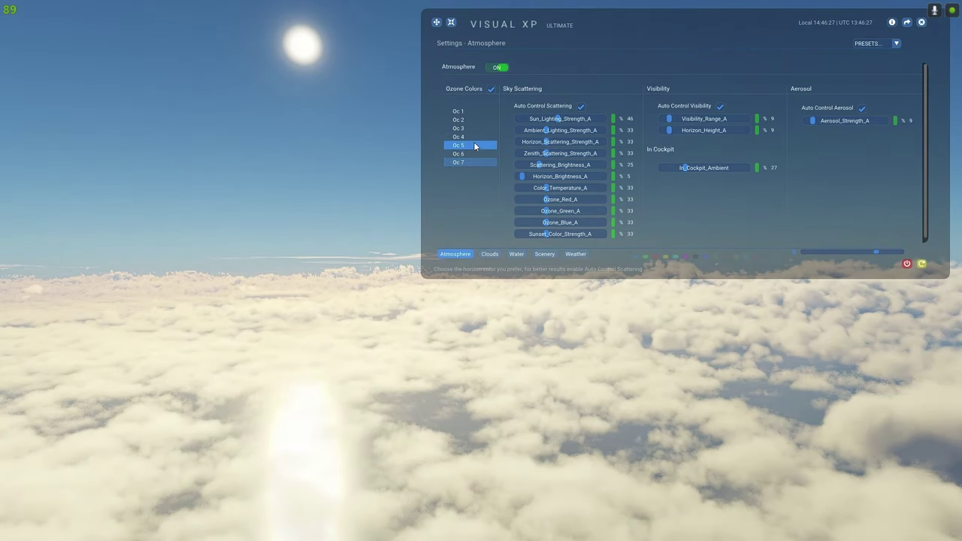
pyautogui.click(496, 67)
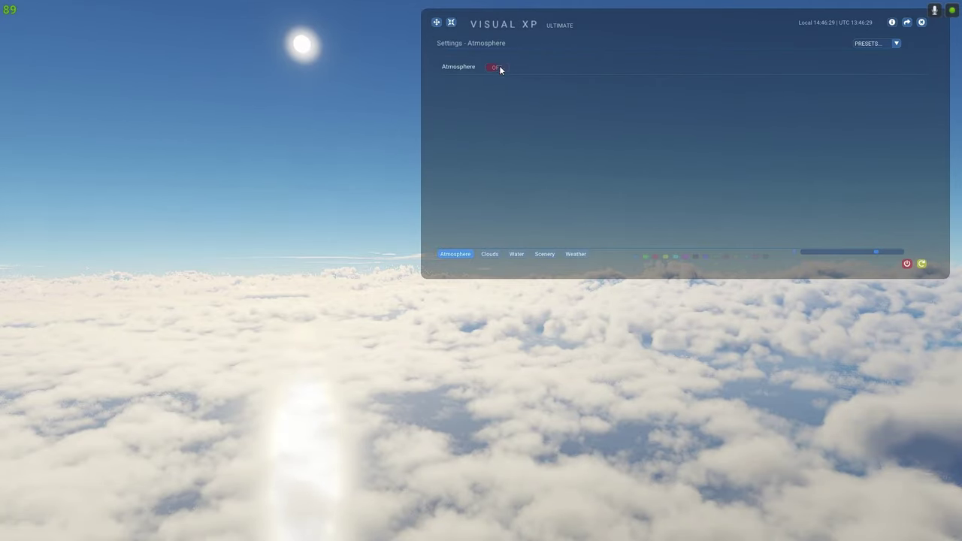
pyautogui.click(493, 68)
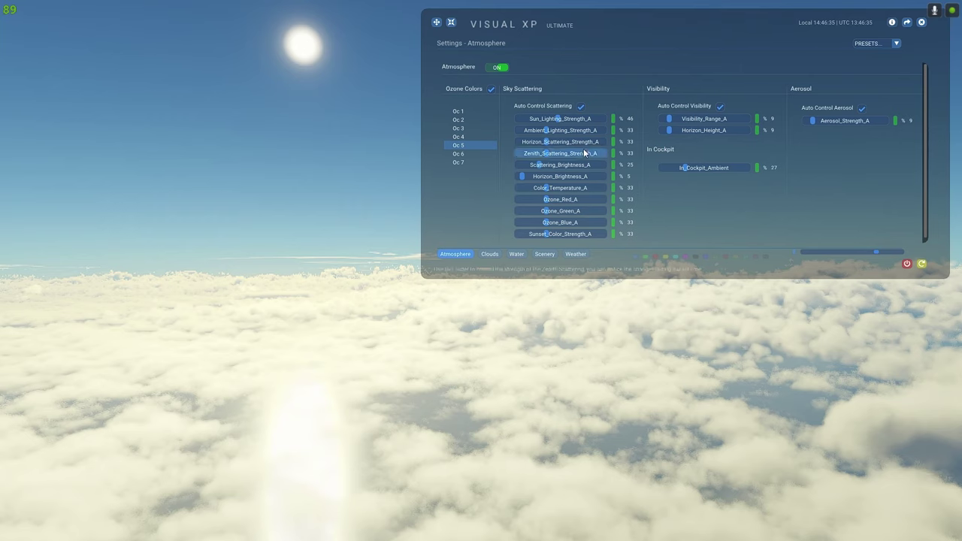
pyautogui.moveTo(548, 197); pyautogui.dragTo(626, 201)
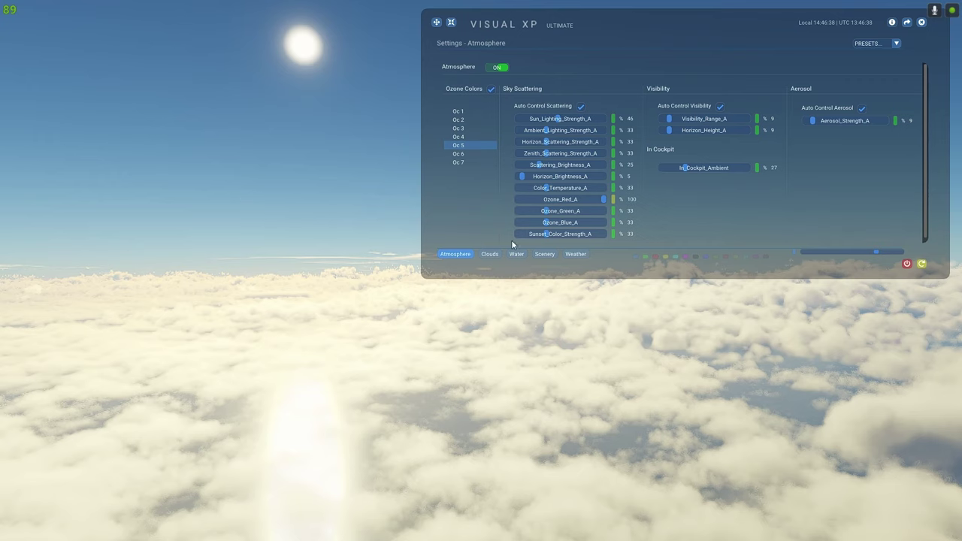
pyautogui.click(613, 200)
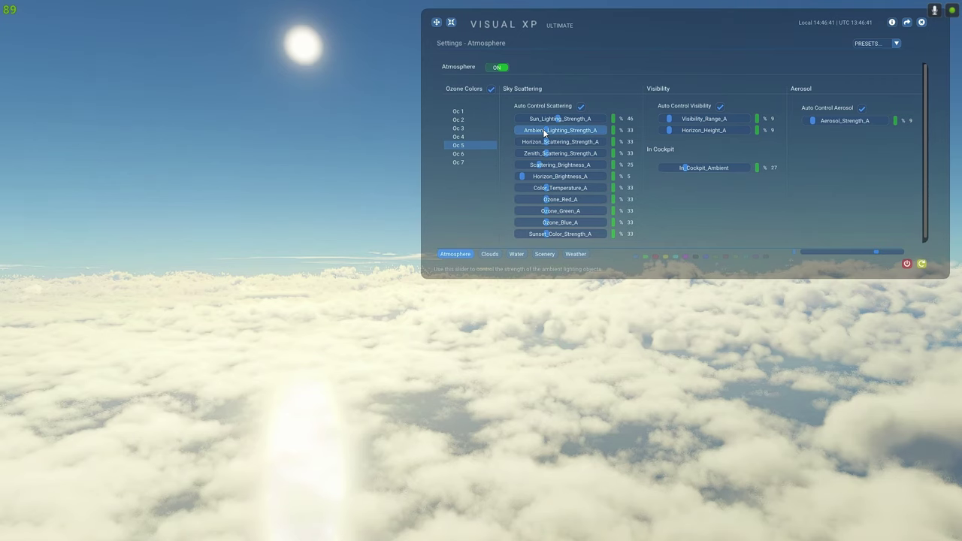
pyautogui.click(544, 192)
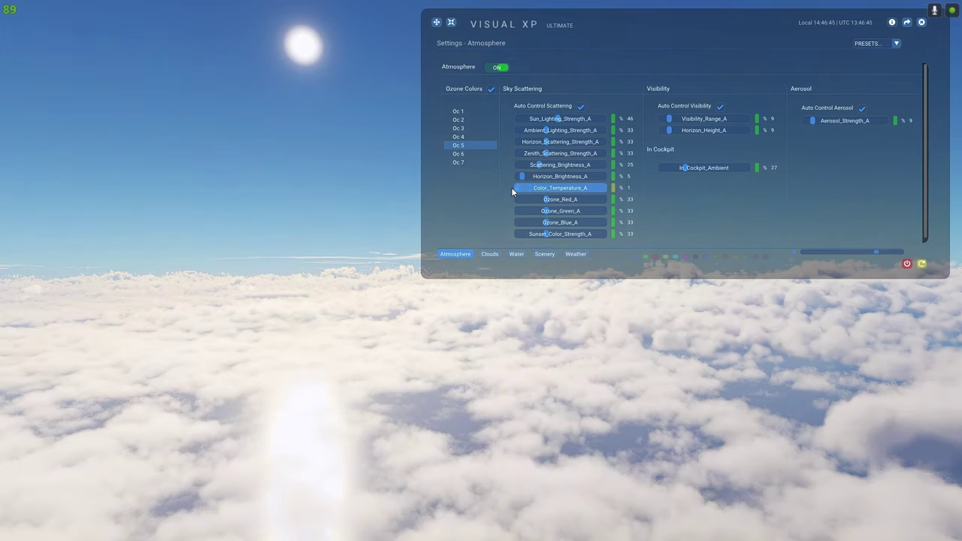
pyautogui.moveTo(511, 187); pyautogui.dragTo(604, 187)
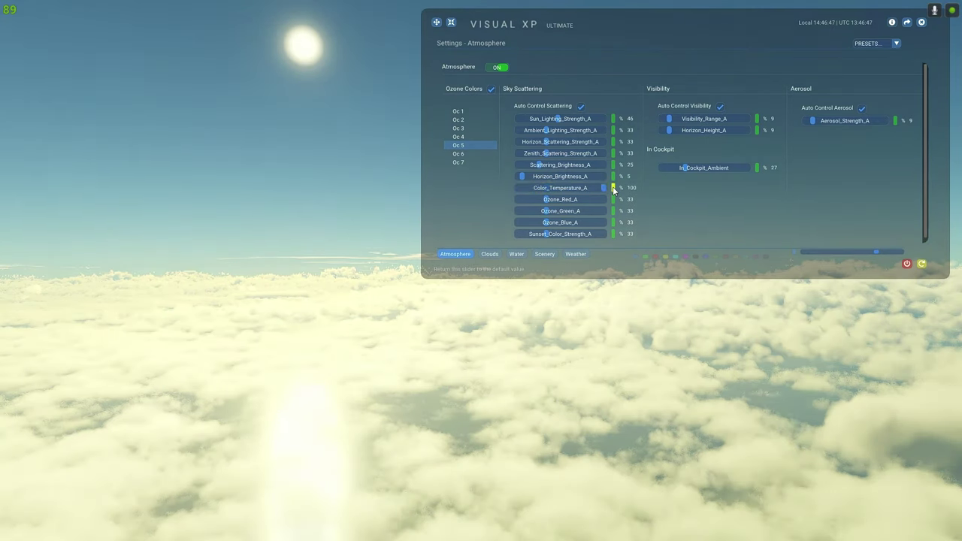
pyautogui.click(612, 187)
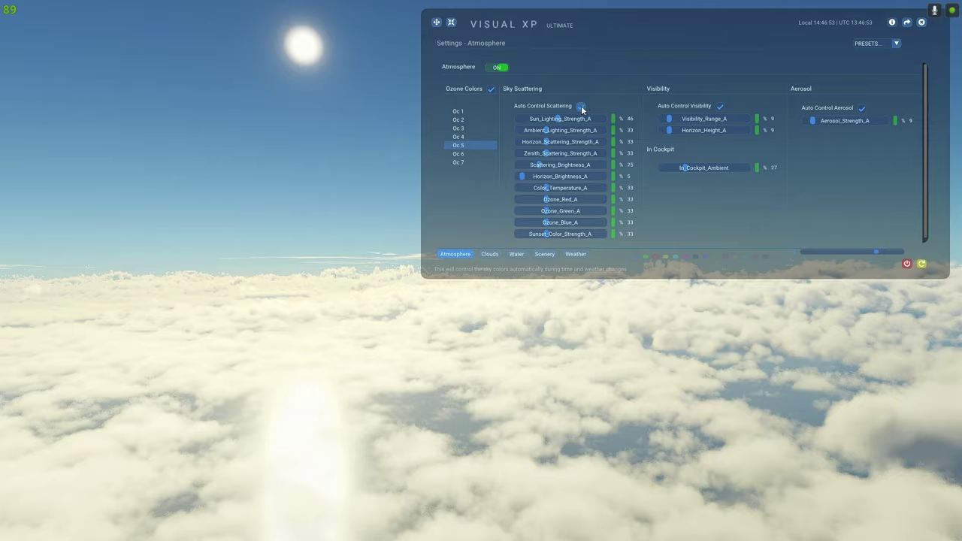
# - Lower Scattering_Brightness_A to 5 and toggle automatic scattering control off and back on
pyautogui.moveTo(536, 166); pyautogui.dragTo(522, 165)
pyautogui.click(580, 107)
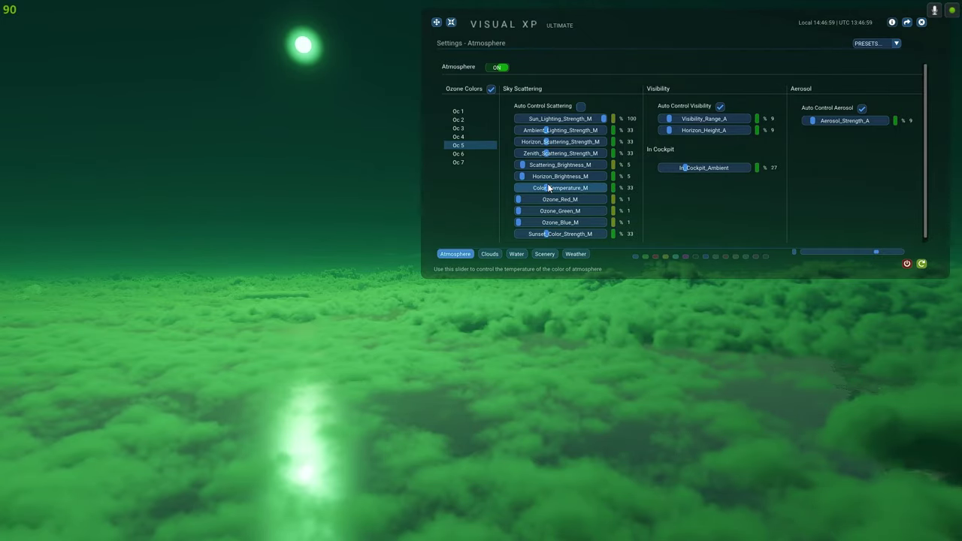
pyautogui.click(580, 106)
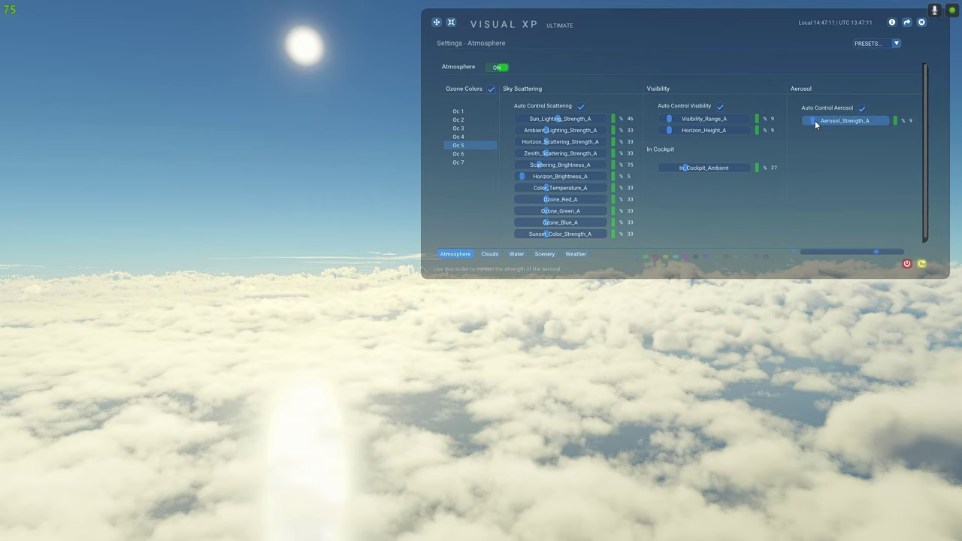
# - Compare aerosol strength at 100% and 9%, then switch Atmosphere off and back on
pyautogui.moveTo(814, 120); pyautogui.dragTo(907, 133)
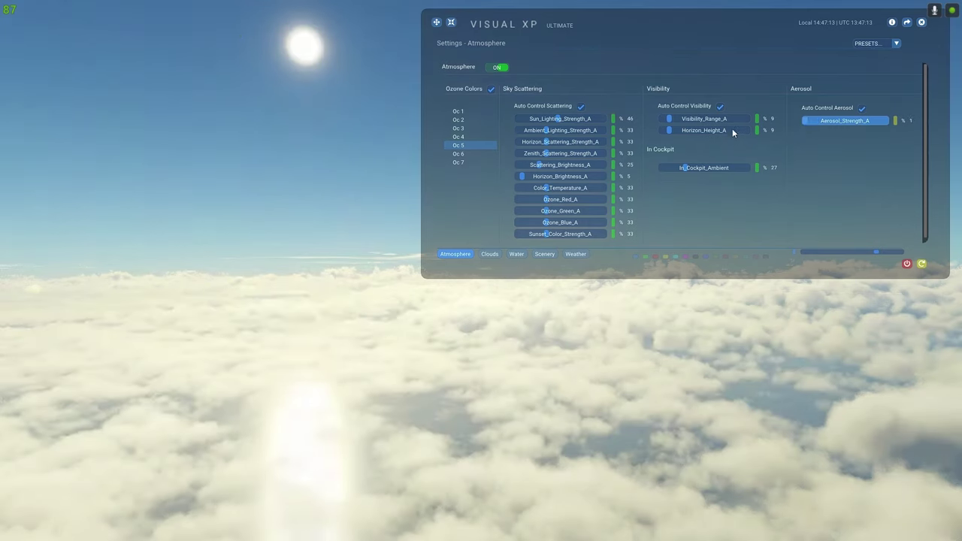
pyautogui.click(813, 120)
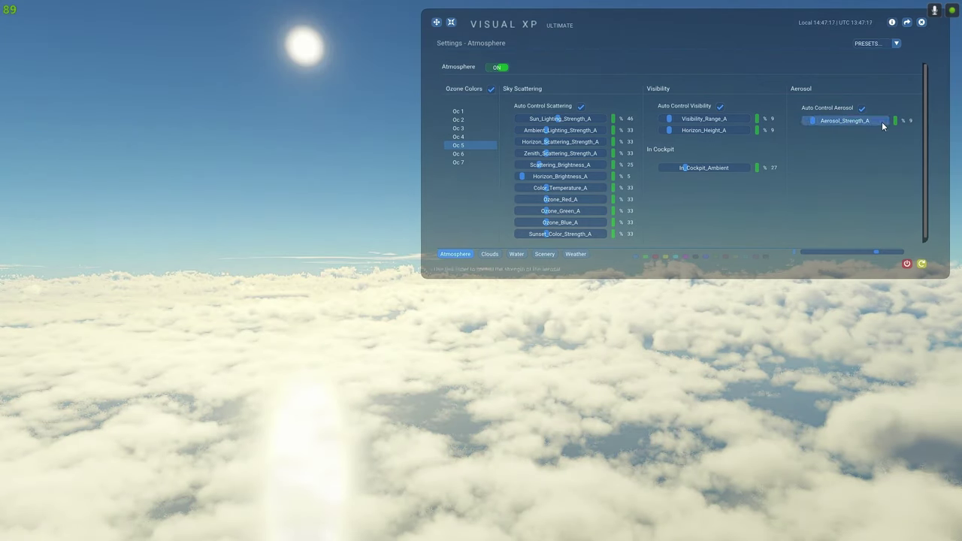
pyautogui.click(503, 68)
pyautogui.click(496, 67)
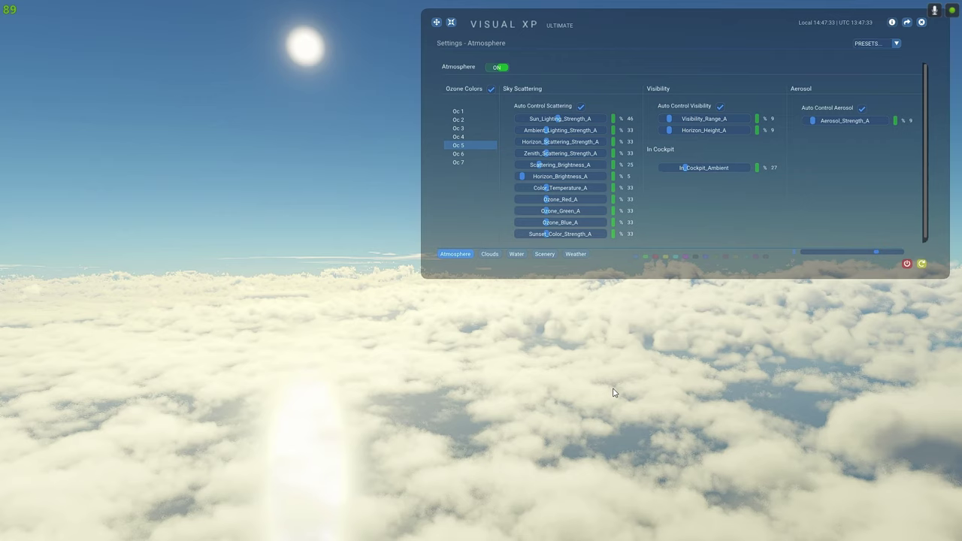
# - Switch VisualXP Clouds on from the Clouds tab and select cloud form Cf 1
pyautogui.click(489, 253)
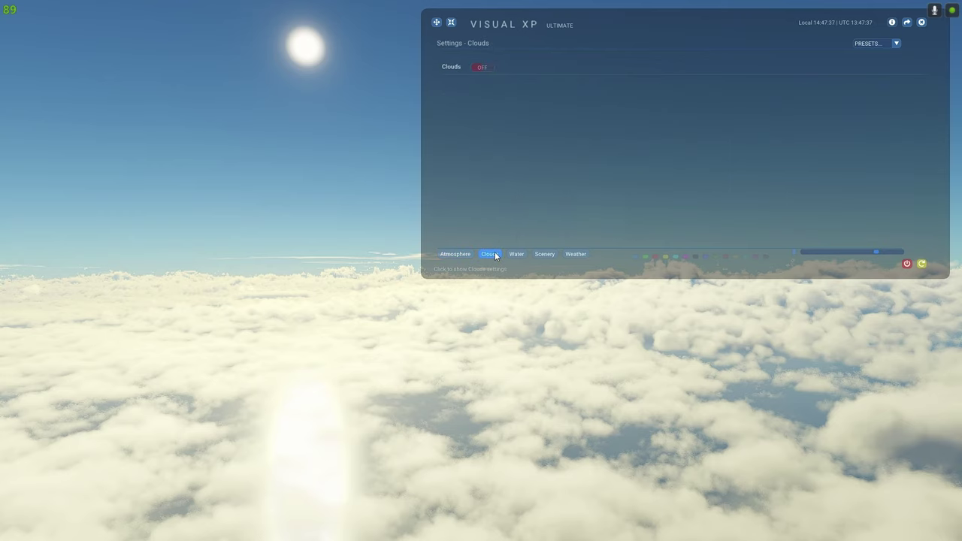
pyautogui.click(479, 68)
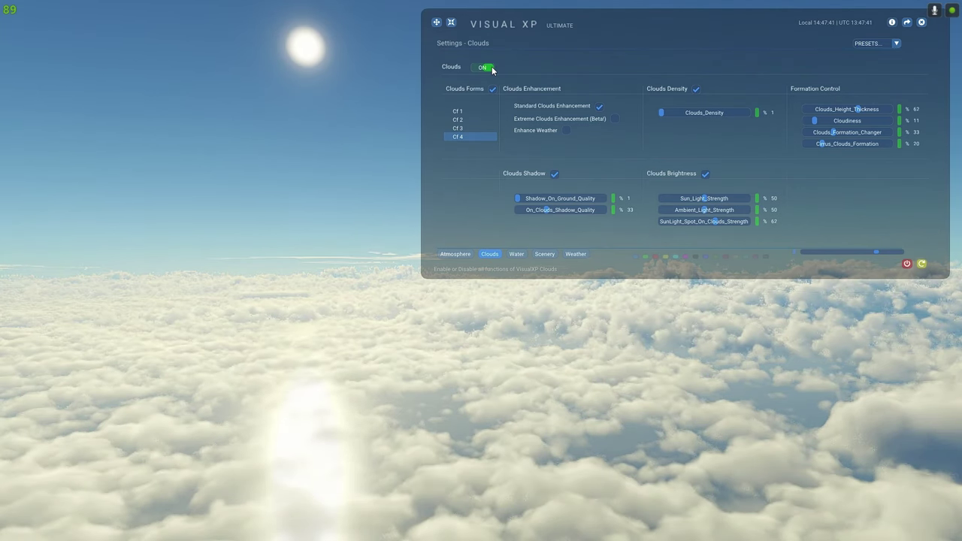
pyautogui.click(463, 112)
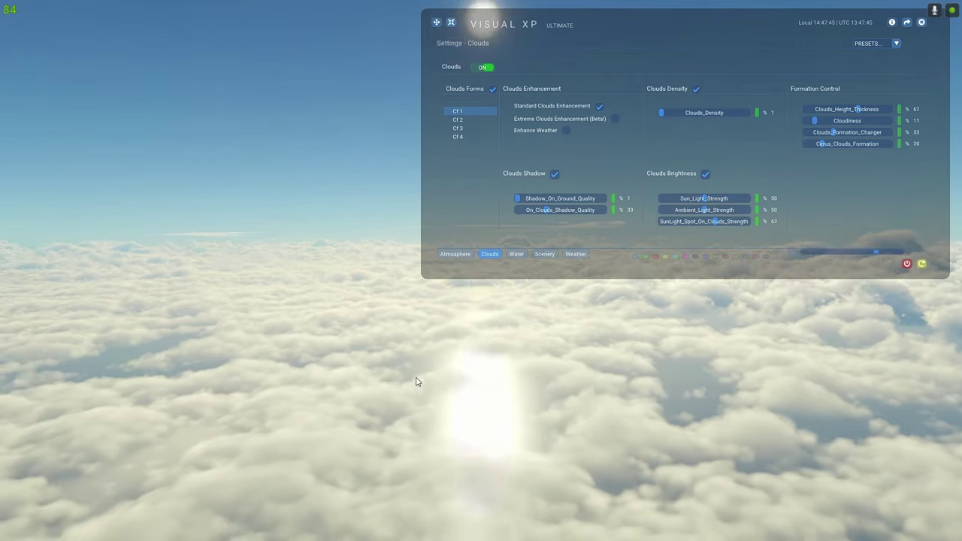
pyautogui.click(46, 8)
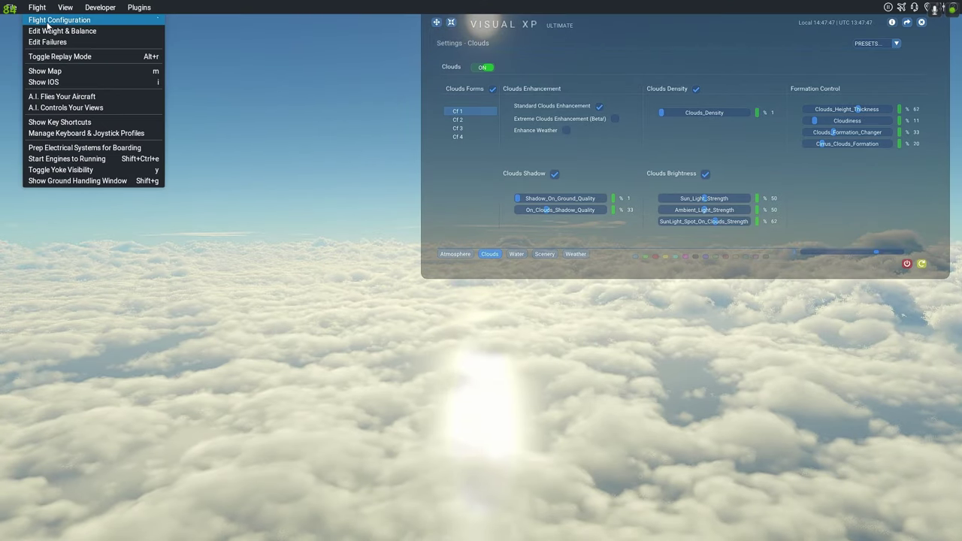
# - Check Flight Configuration, resume the flight, then switch VisualXP Clouds off to compare
pyautogui.click(45, 21)
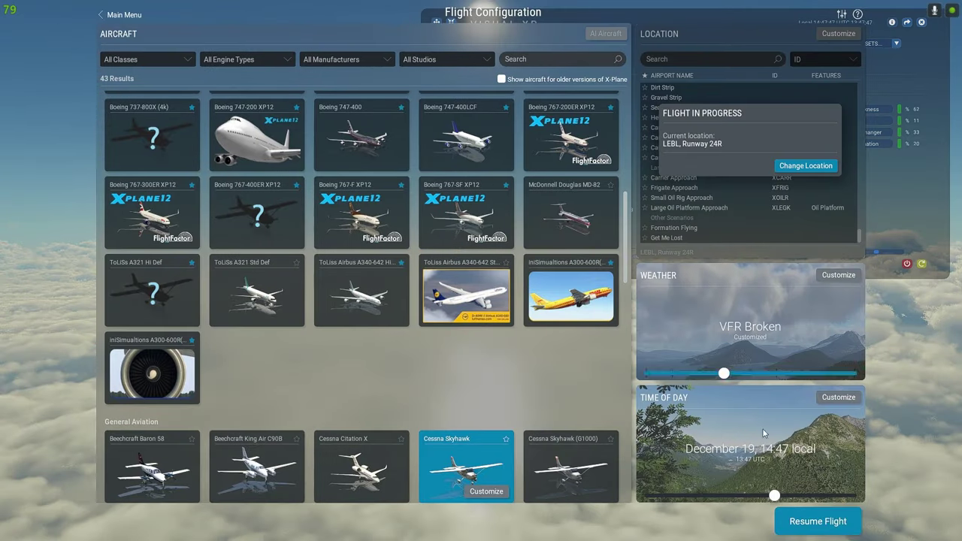
pyautogui.click(816, 520)
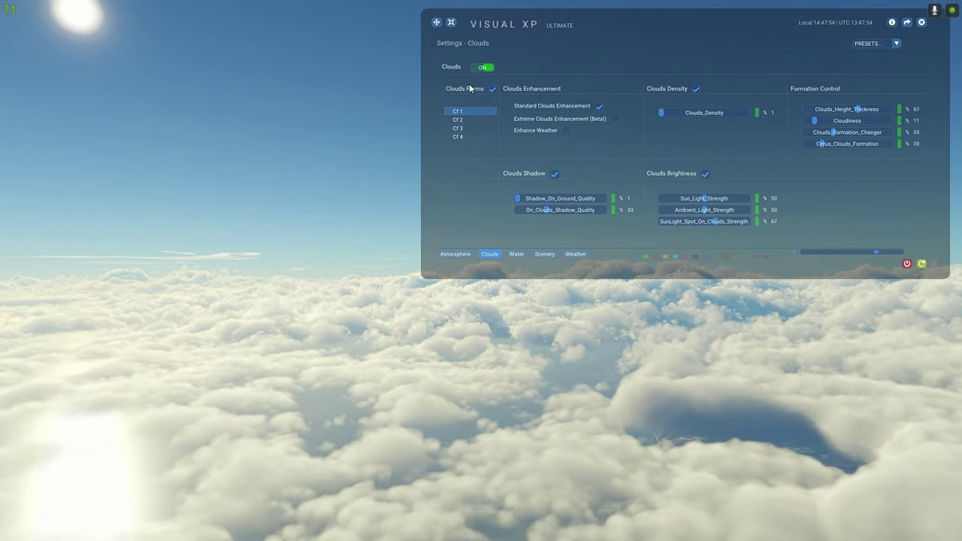
pyautogui.click(481, 68)
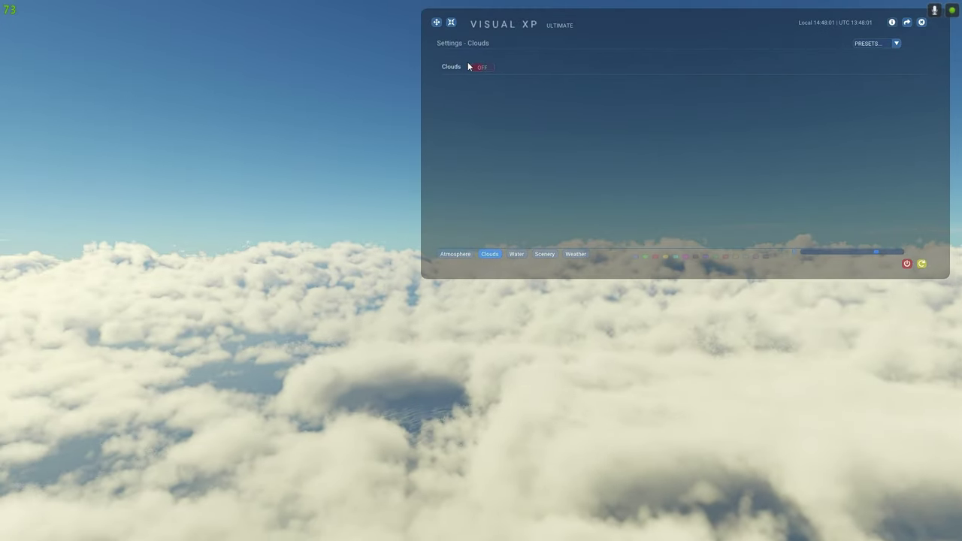
# - Re-enable Clouds, try Extreme Clouds Enhancement with FPS stats and Clouds_Noise_Reducer at 100, then disable it
pyautogui.click(479, 67)
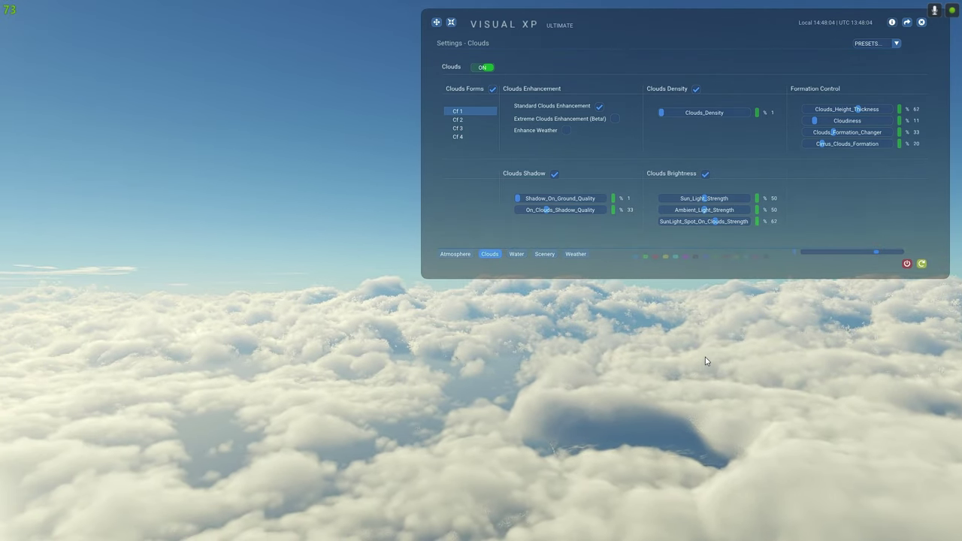
pyautogui.click(615, 119)
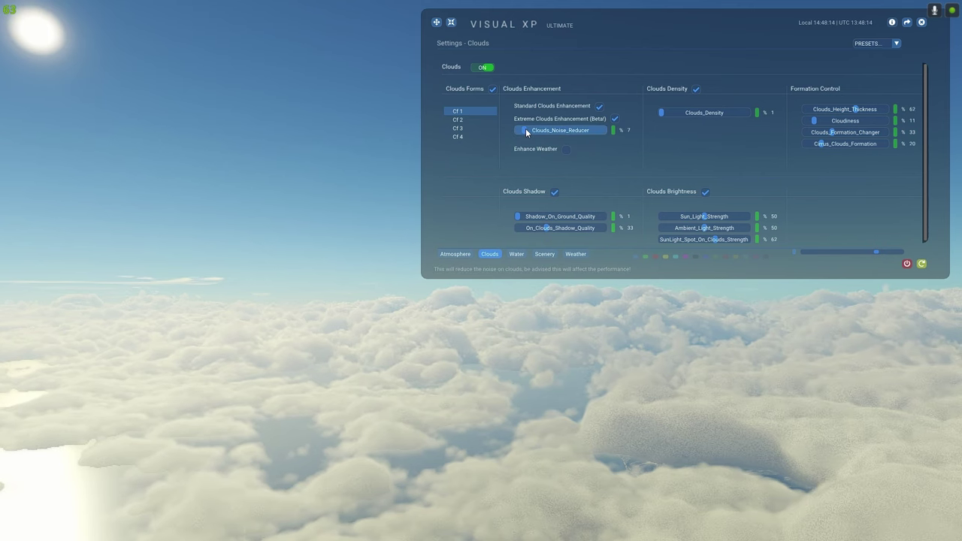
pyautogui.hotkey('ctrl', 'shift', 'f')
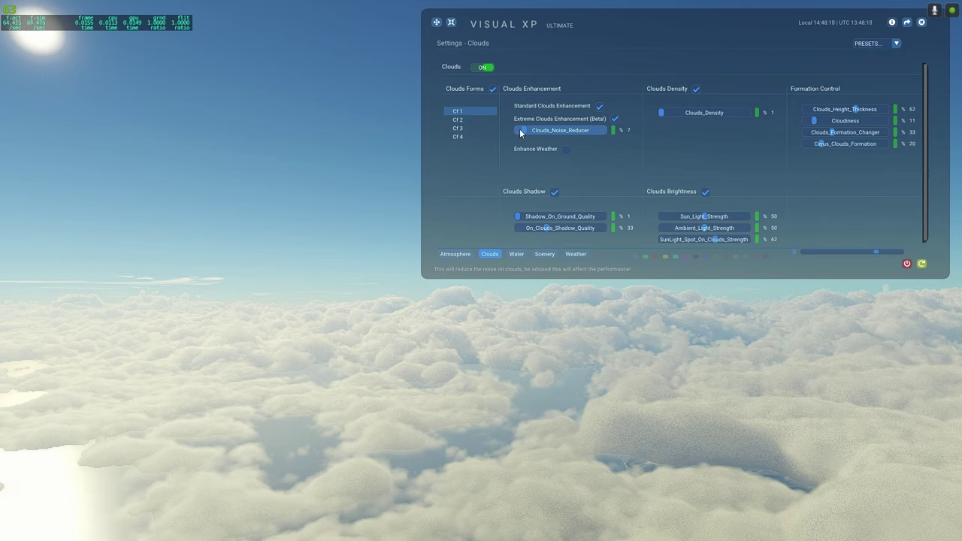
pyautogui.moveTo(520, 129); pyautogui.dragTo(631, 130)
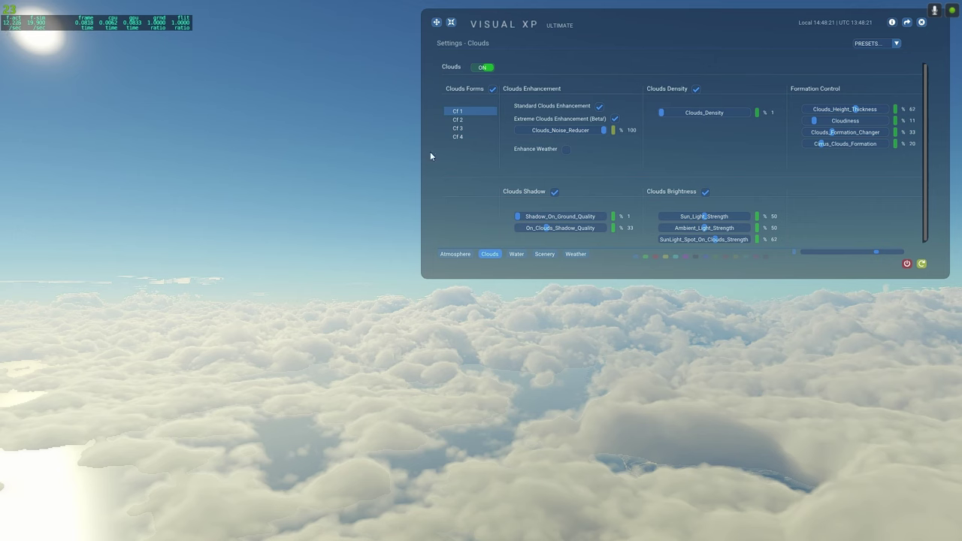
pyautogui.click(615, 118)
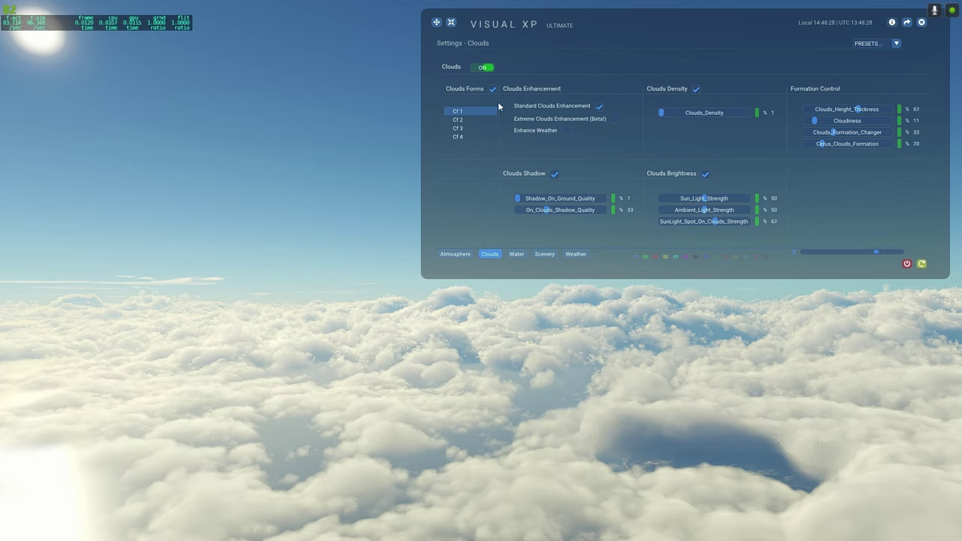
pyautogui.click(598, 105)
pyautogui.click(599, 107)
pyautogui.click(483, 68)
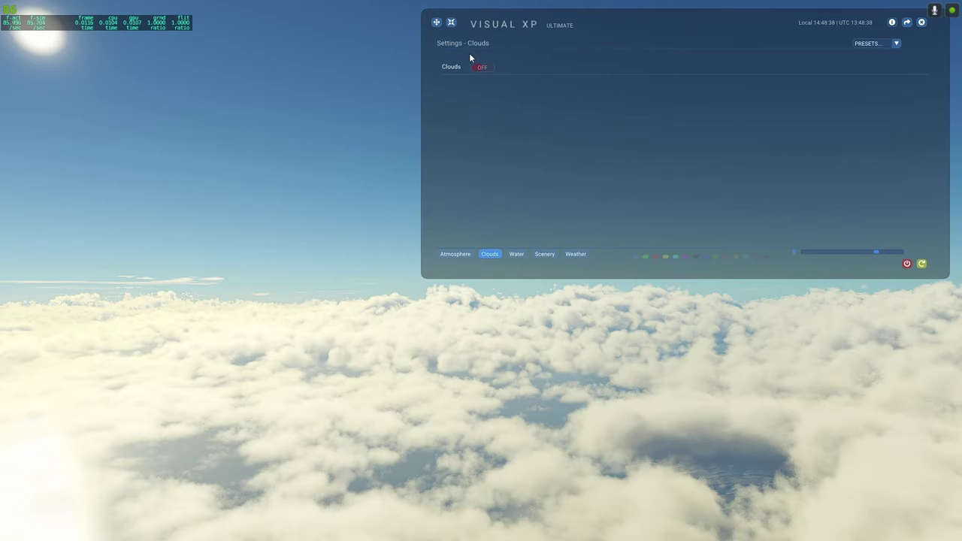
pyautogui.click(485, 67)
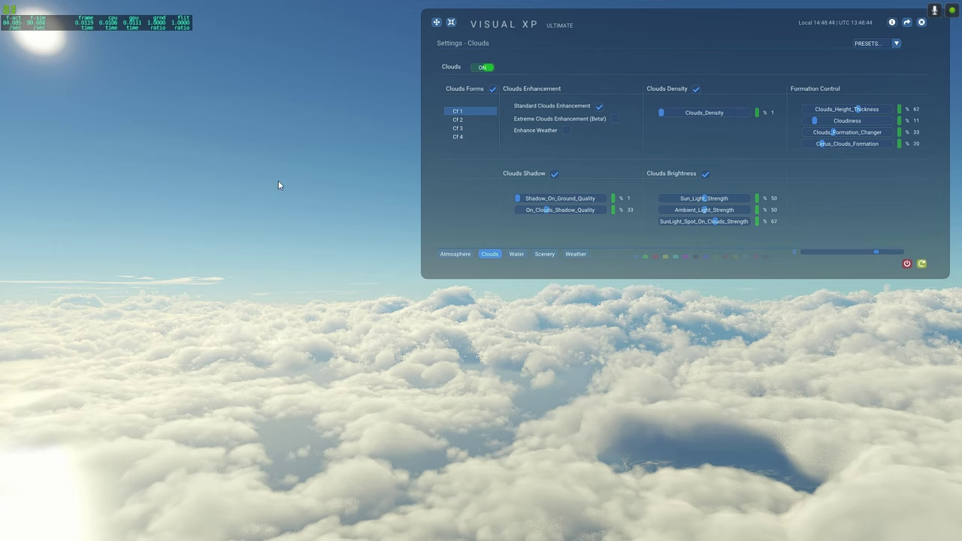
pyautogui.click(660, 114)
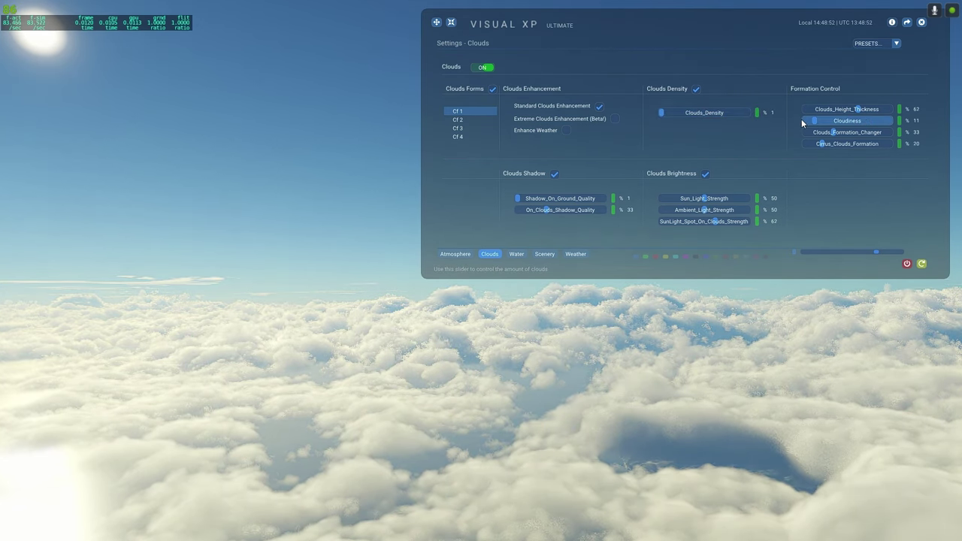
pyautogui.moveTo(815, 122)
pyautogui.mouseDown()
pyautogui.moveTo(864, 120)
pyautogui.moveTo(803, 127)
pyautogui.moveTo(831, 129)
pyautogui.mouseUp()
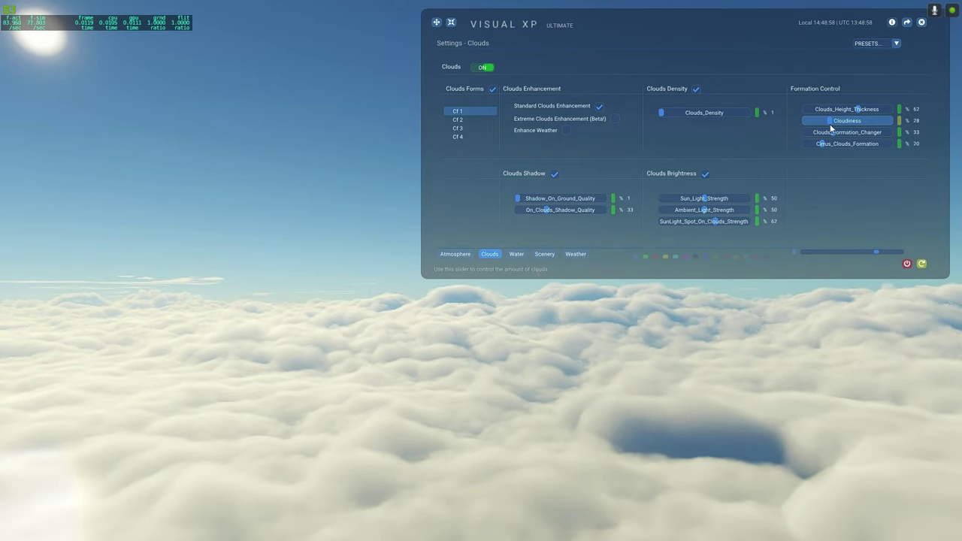
pyautogui.click(887, 120)
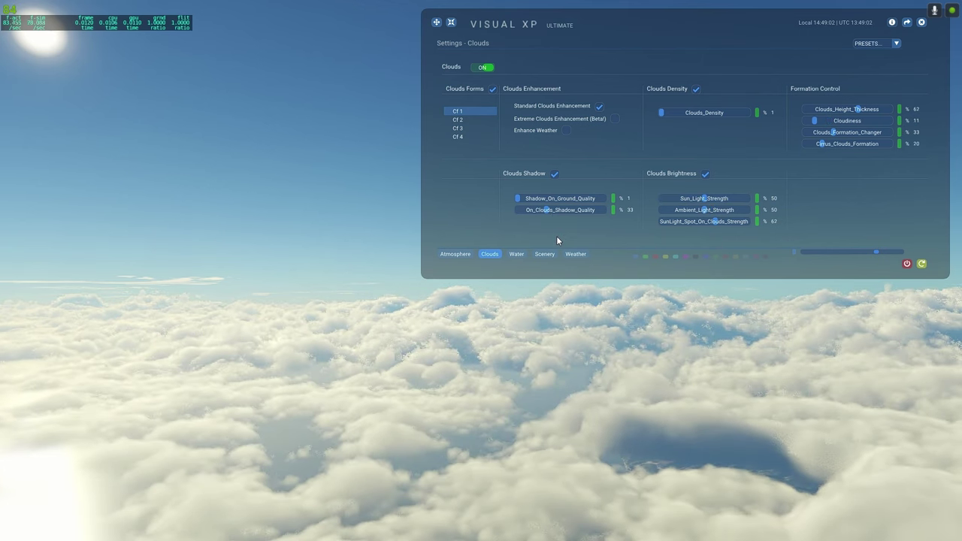
# - Compare cloud forms Cf 2, Cf 3 and Cf 4, return to Cf 1, then show Water settings
pyautogui.click(463, 122)
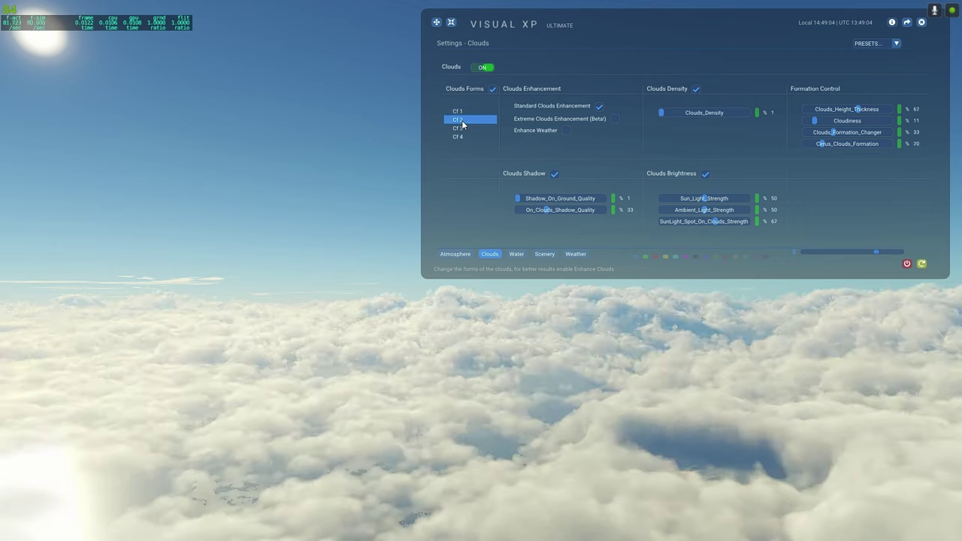
pyautogui.click(459, 127)
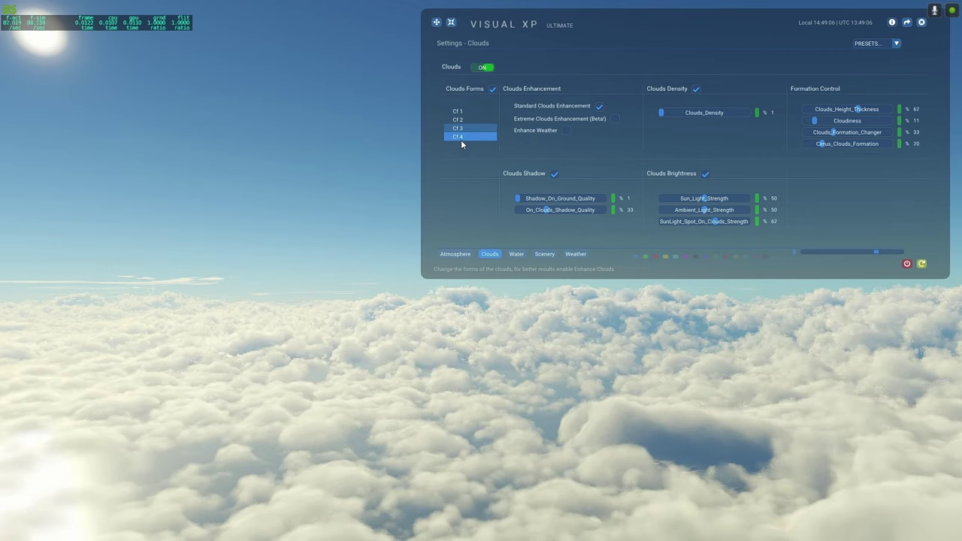
pyautogui.click(461, 136)
pyautogui.click(464, 113)
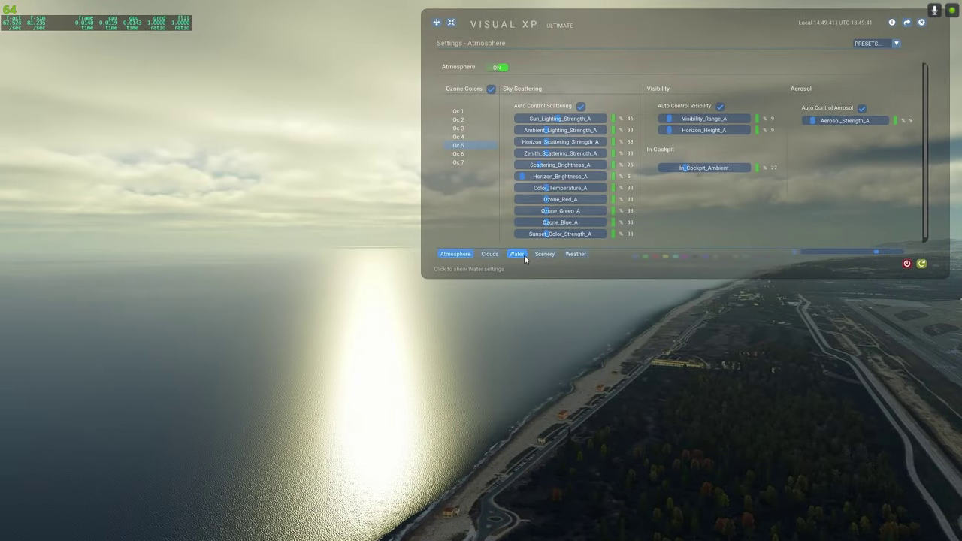
pyautogui.click(524, 255)
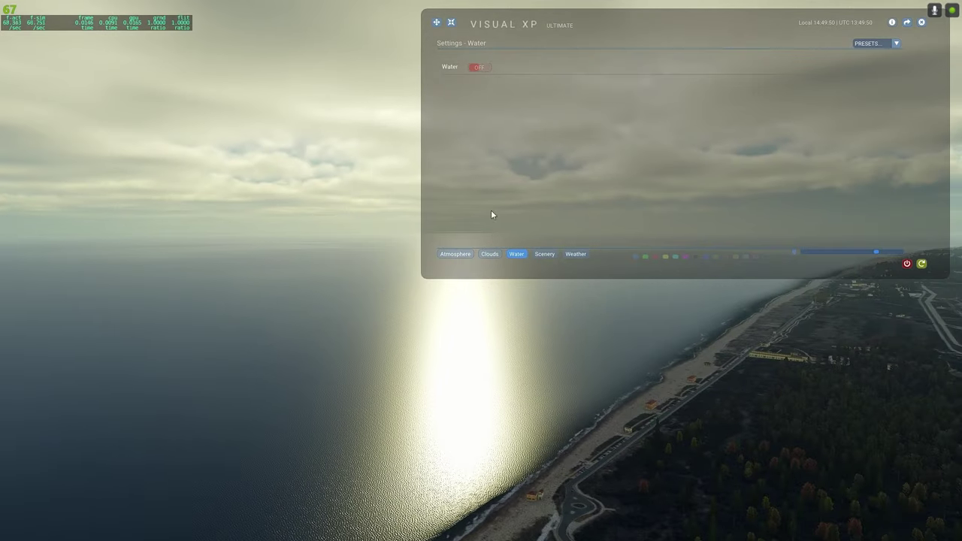
pyautogui.click(477, 67)
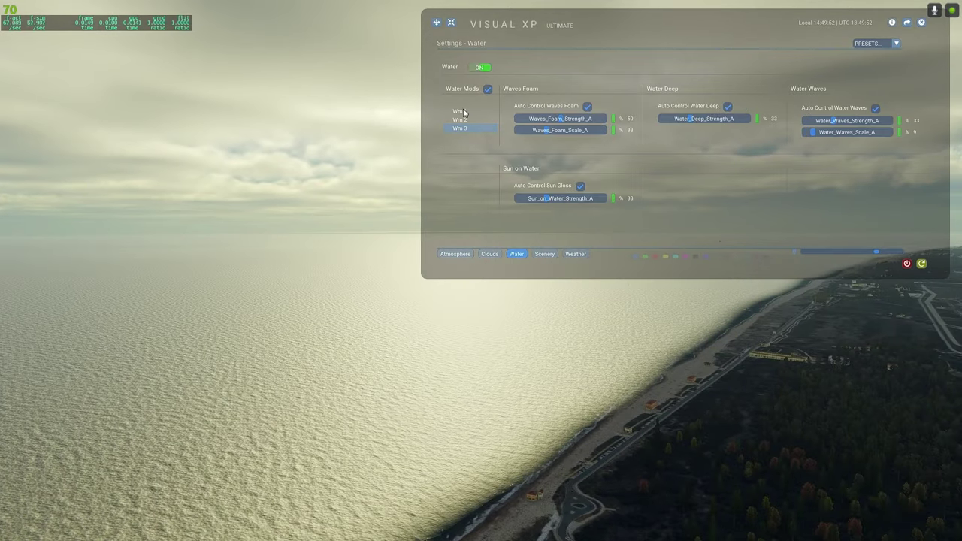
pyautogui.click(461, 111)
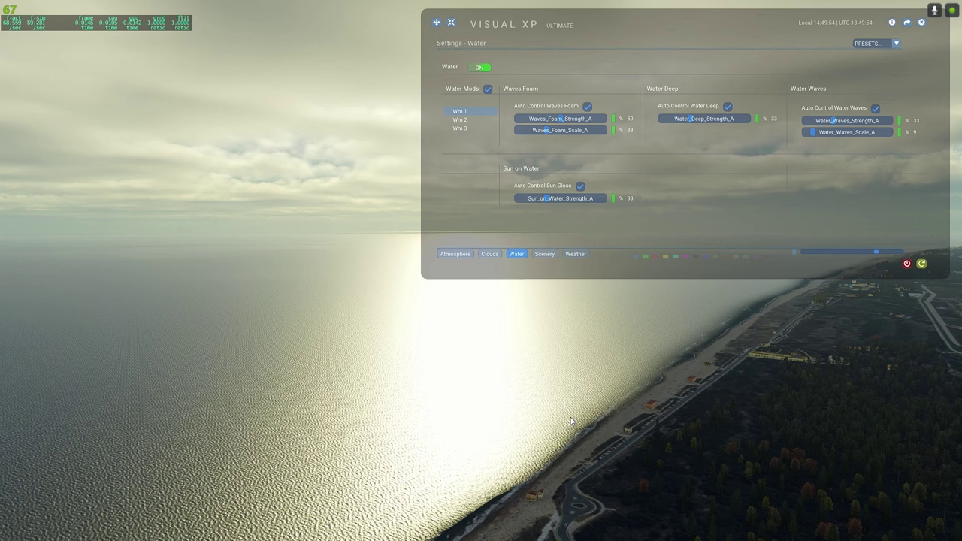
pyautogui.click(461, 119)
pyautogui.click(458, 128)
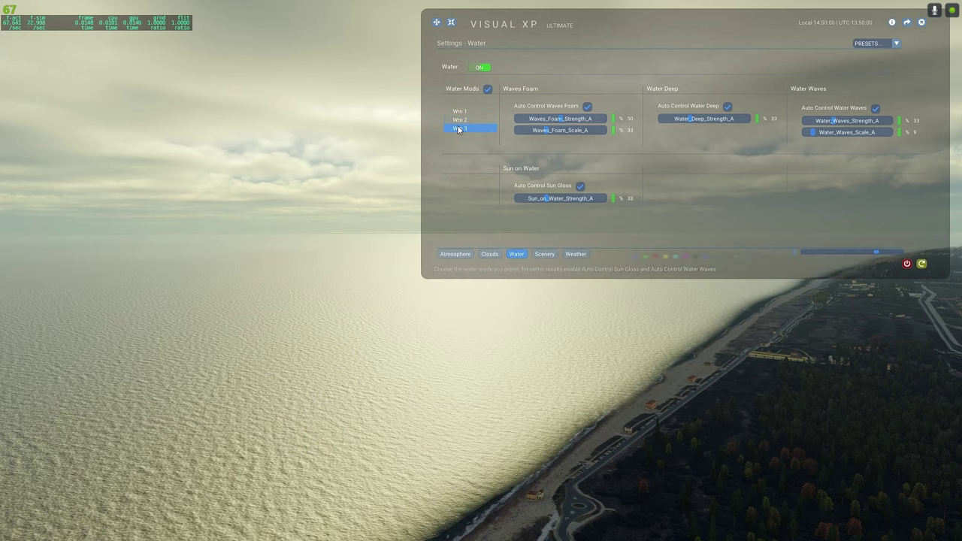
pyautogui.click(458, 122)
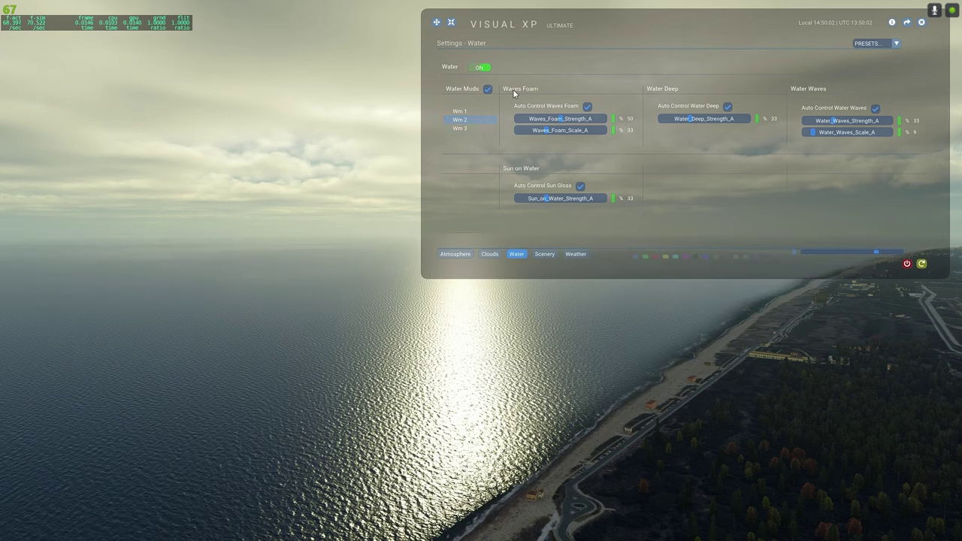
pyautogui.click(478, 67)
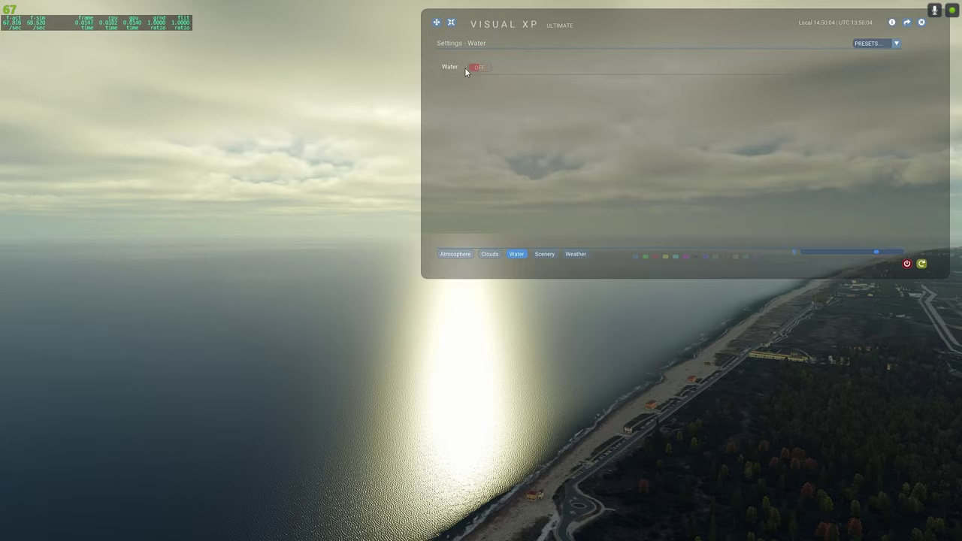
pyautogui.click(478, 67)
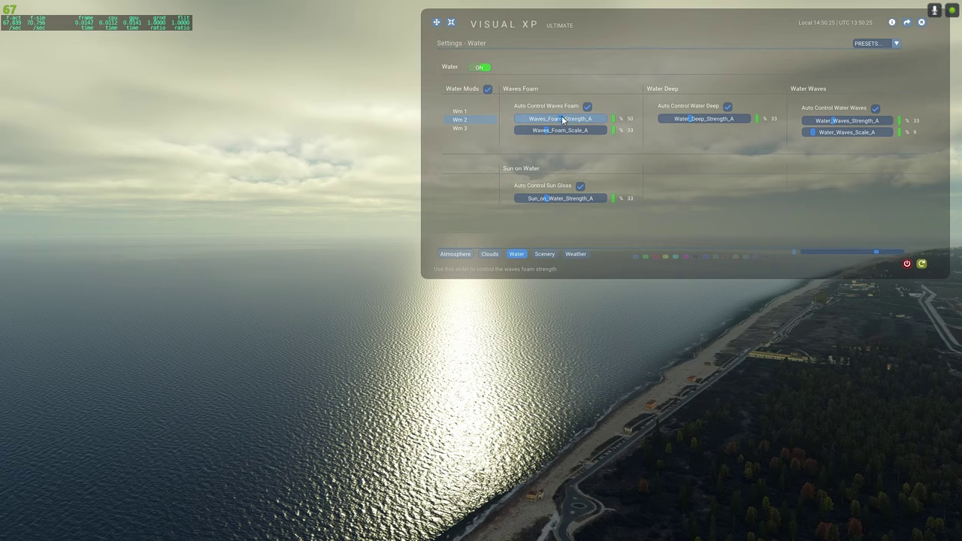
# - Raise Waves_Foam_Strength_A to 100, lower sun-on-water glare, then reset it to 33
pyautogui.moveTo(562, 120); pyautogui.dragTo(629, 122)
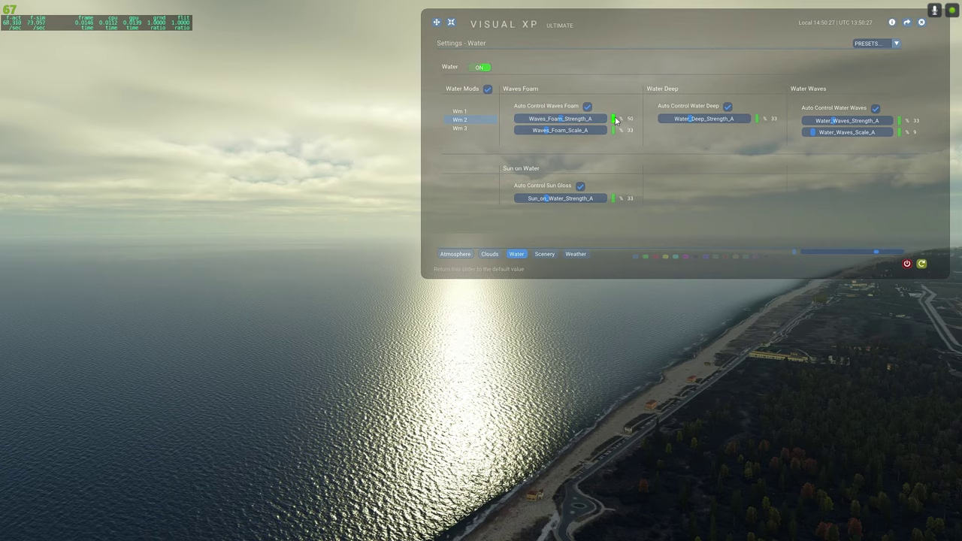
pyautogui.moveTo(546, 199); pyautogui.dragTo(605, 187)
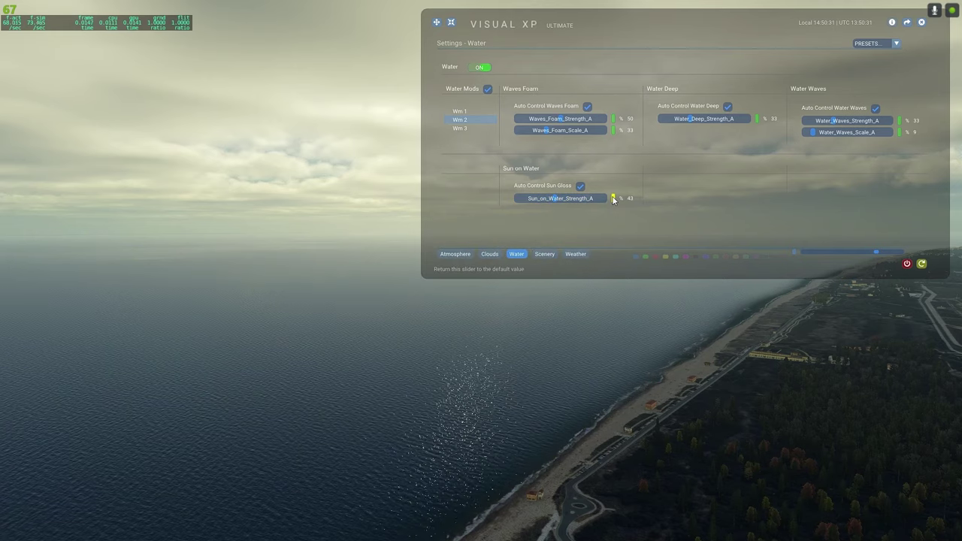
pyautogui.click(613, 198)
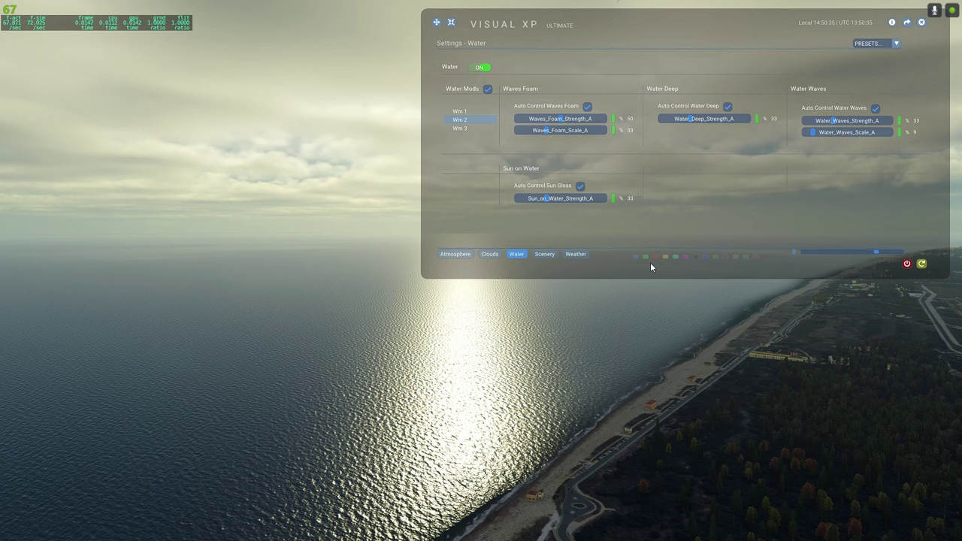
# - Toggle Auto Control Sun Gloss off and on, then show the Scenery Lights and Shadow page
pyautogui.click(577, 191)
pyautogui.click(578, 189)
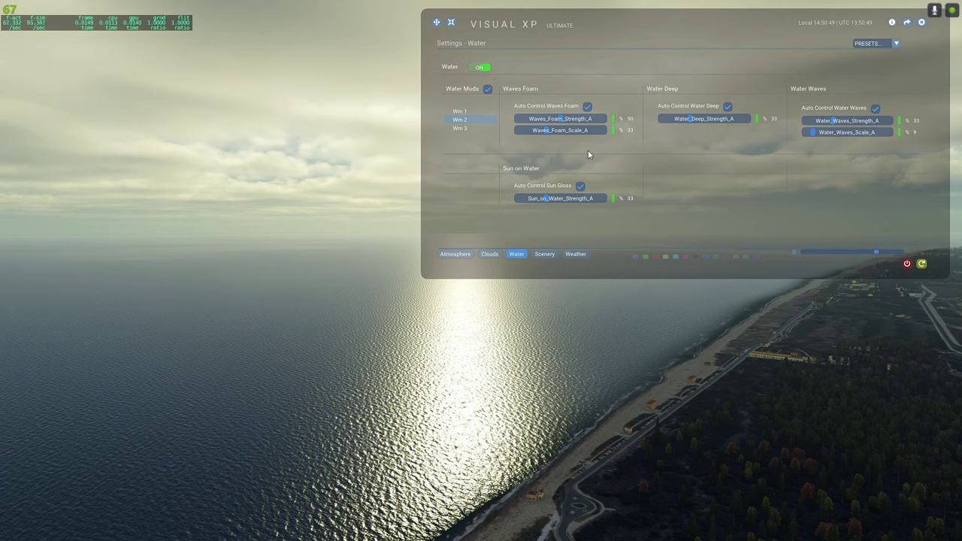
pyautogui.click(544, 253)
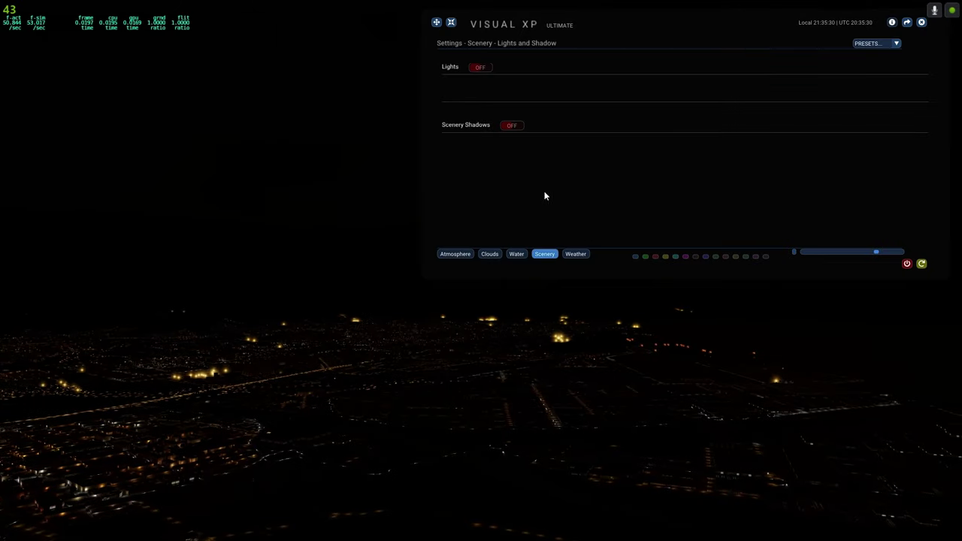
# - Switch VisualXP Lights on, off and on again to compare the night airport
pyautogui.click(473, 68)
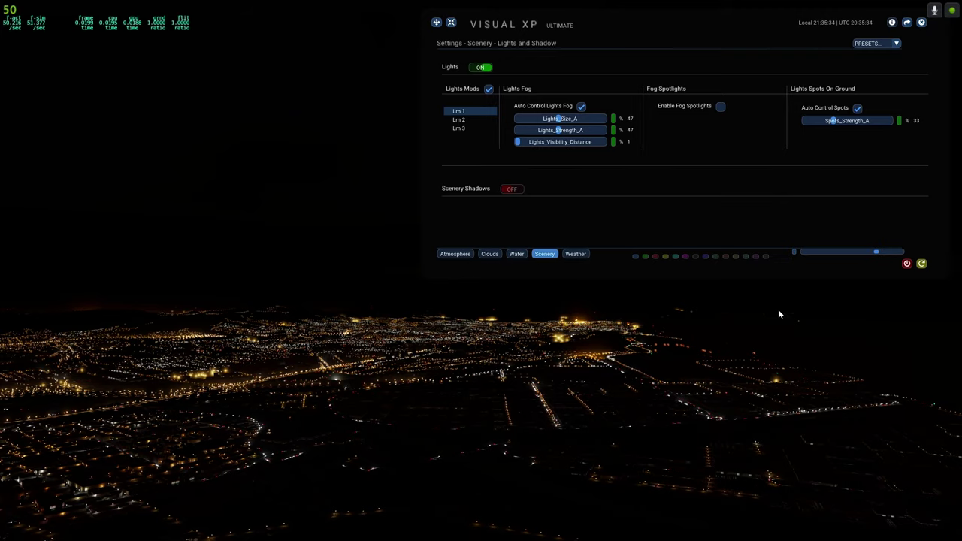
pyautogui.moveTo(778, 314); pyautogui.dragTo(517, 157)
pyautogui.click(480, 67)
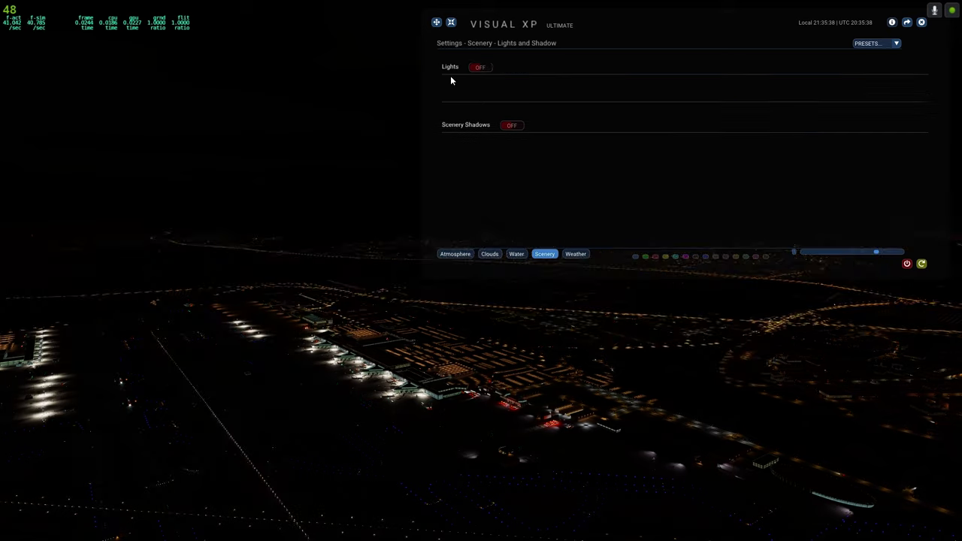
pyautogui.moveTo(517, 322); pyautogui.dragTo(539, 307)
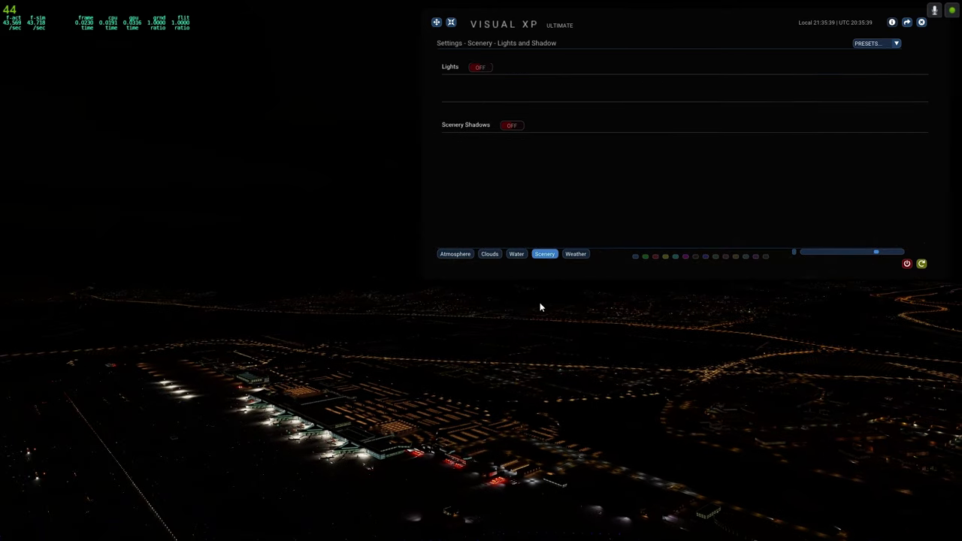
pyautogui.click(474, 68)
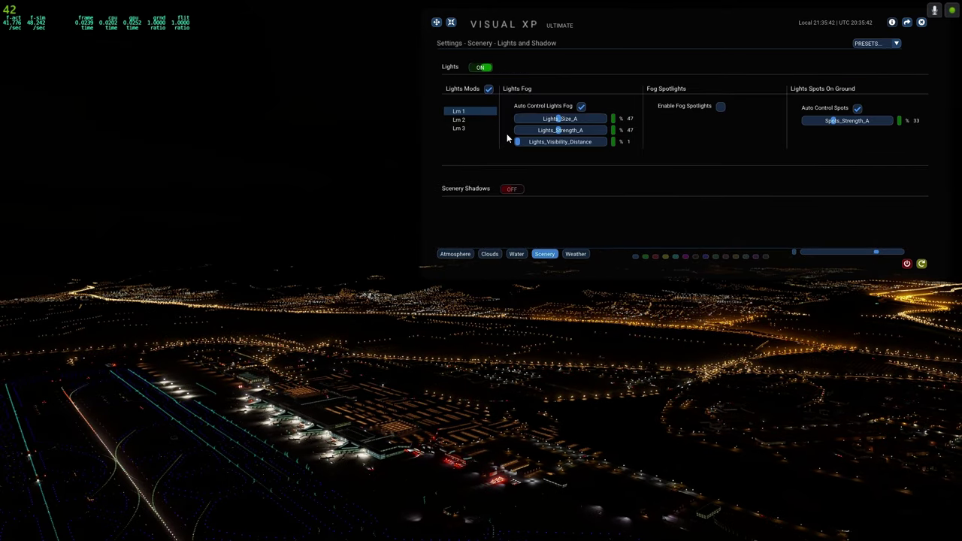
# - Try lights mode Lm 3 then back to Lm 1, and Lights_Size_A at 100 then reset to 47
pyautogui.click(468, 130)
pyautogui.click(460, 112)
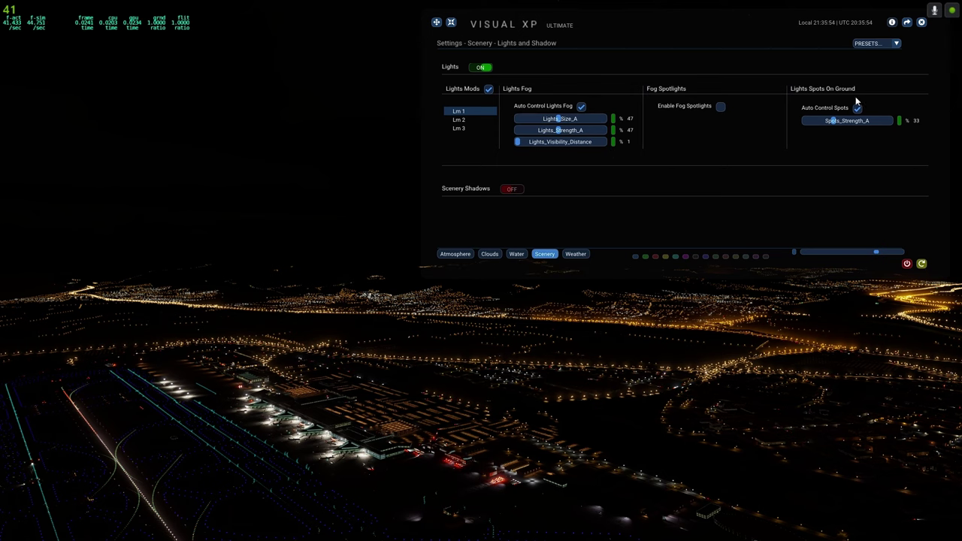
pyautogui.moveTo(562, 118); pyautogui.dragTo(610, 118)
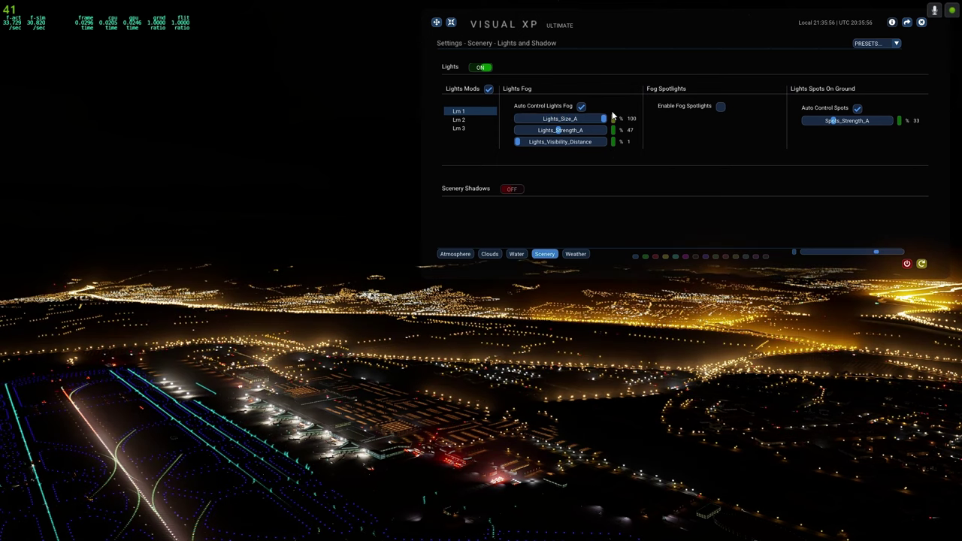
pyautogui.click(614, 118)
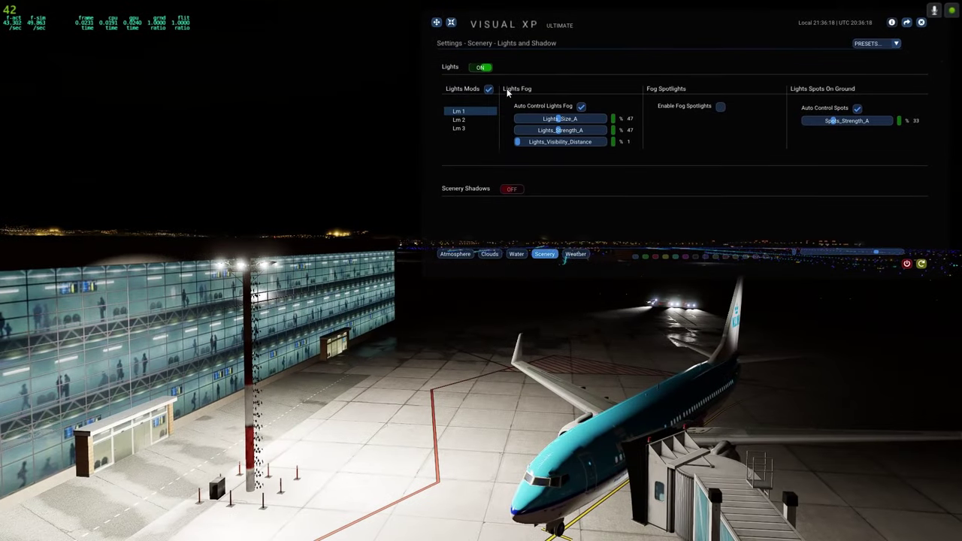
pyautogui.click(481, 67)
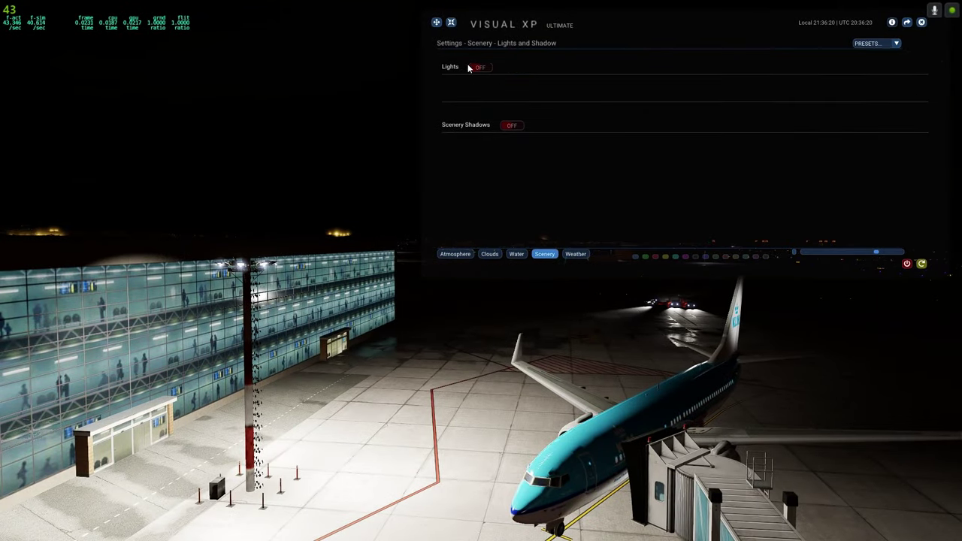
pyautogui.click(477, 67)
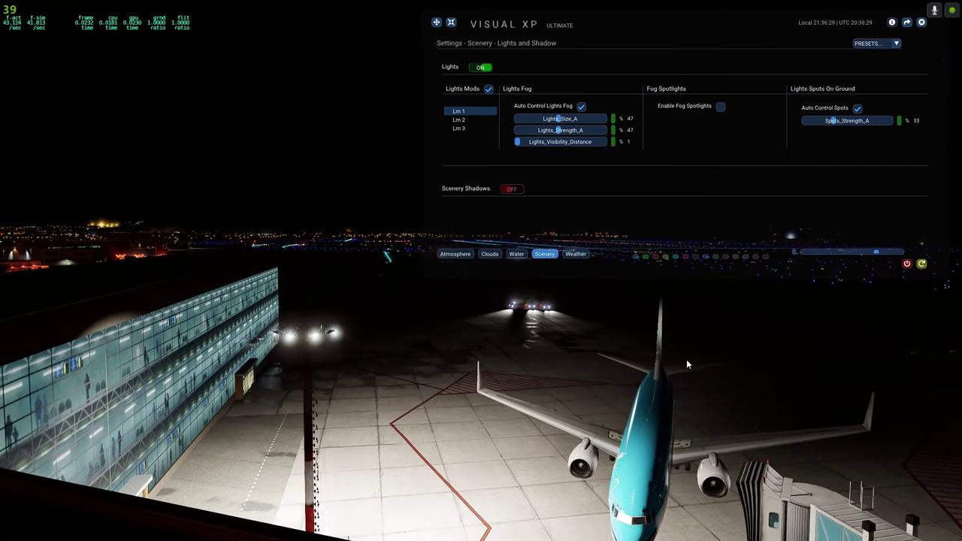
pyautogui.click(720, 106)
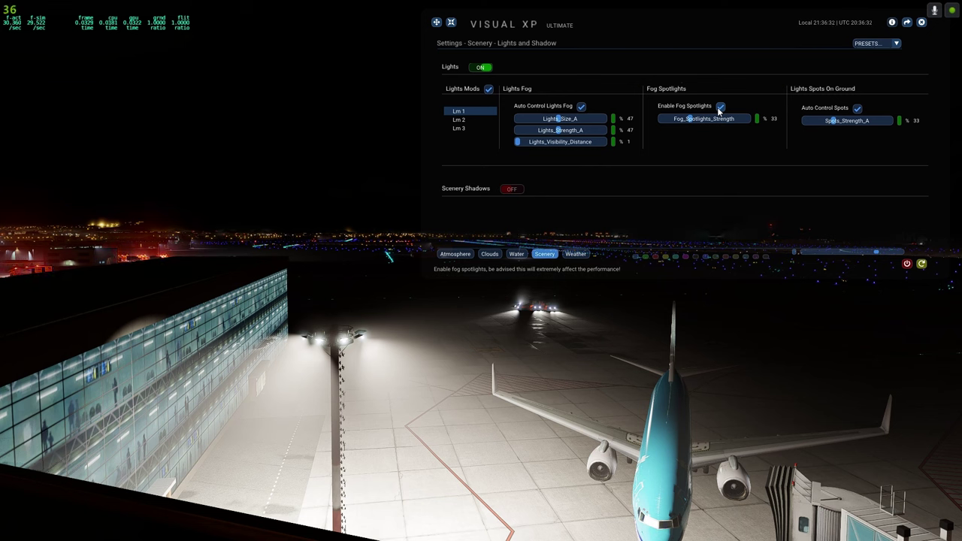
pyautogui.click(720, 107)
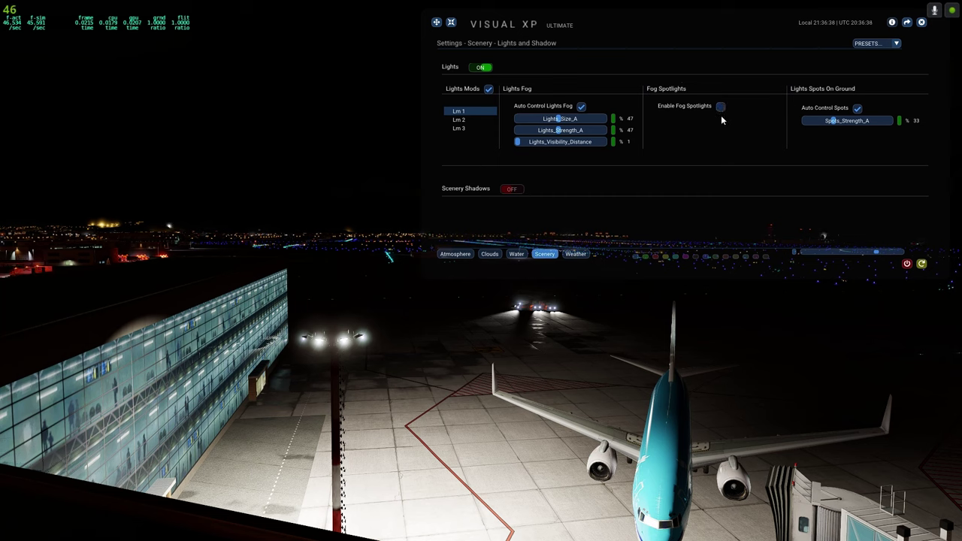
pyautogui.click(720, 106)
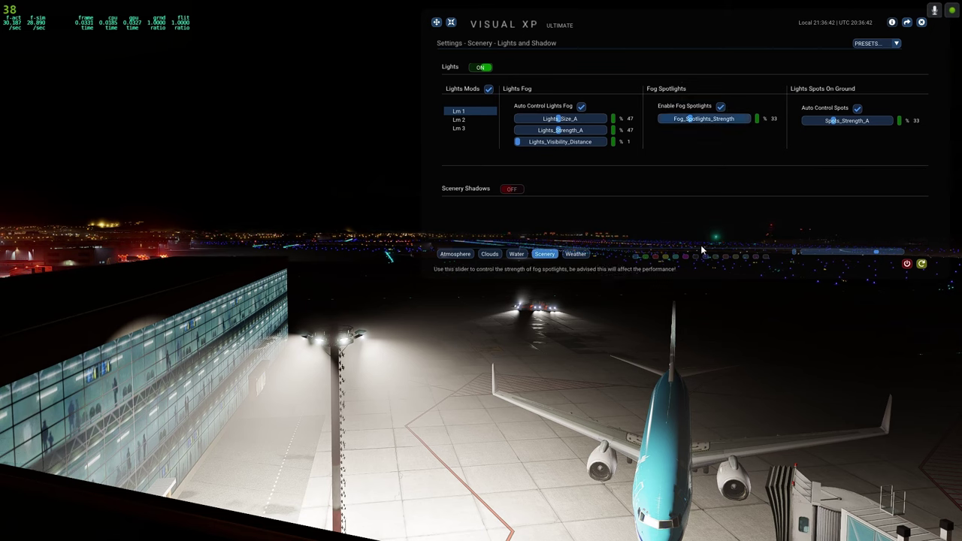
pyautogui.click(721, 106)
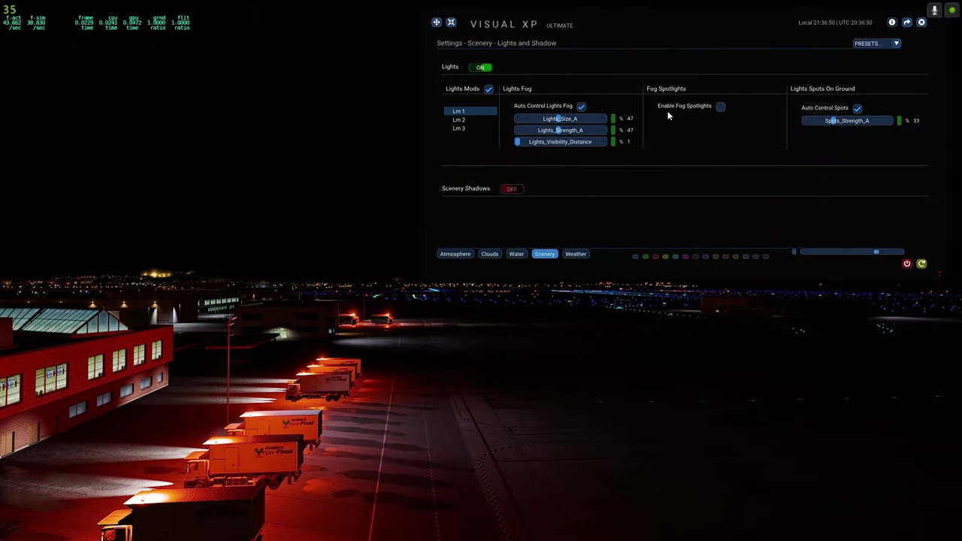
pyautogui.click(720, 107)
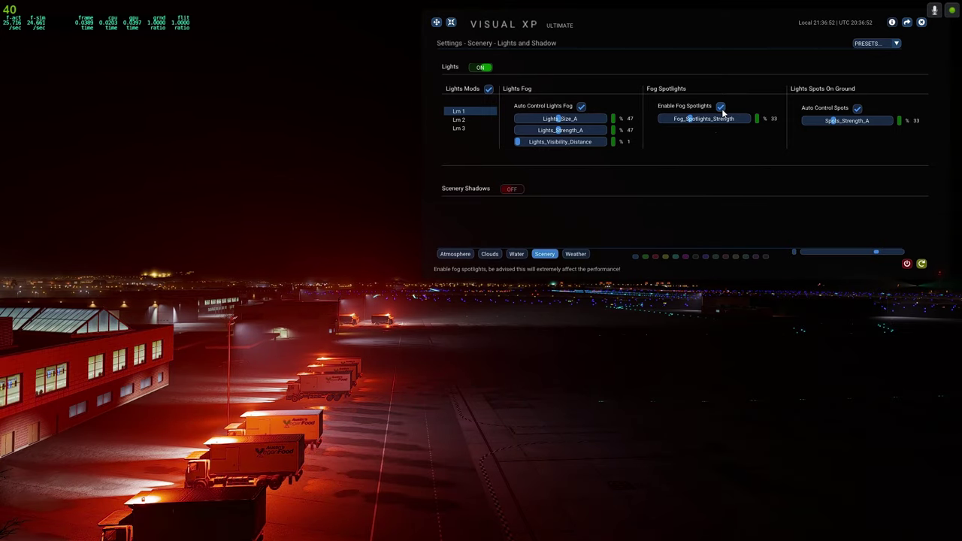
pyautogui.click(721, 107)
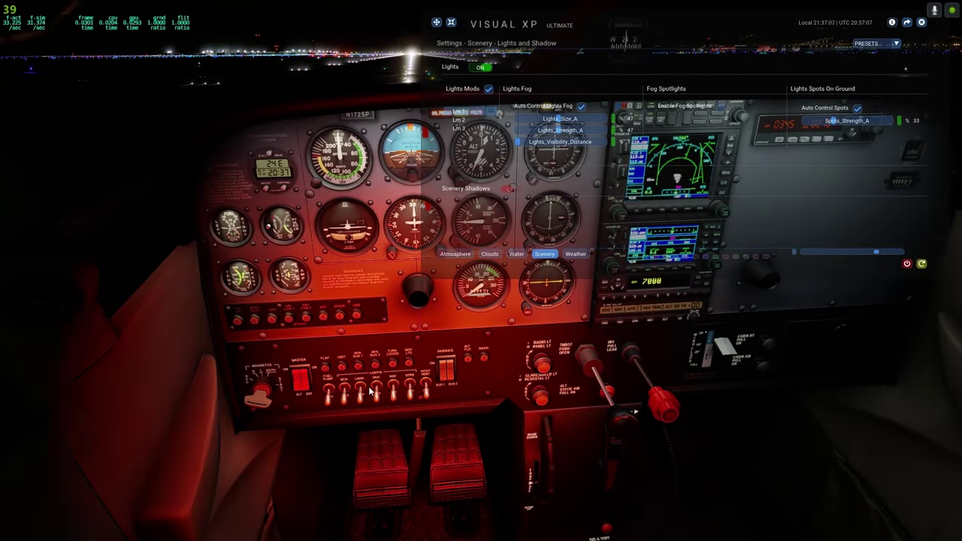
# - Turn off the red cockpit flashlight and orbit the camera to a low side view of the Cessna
pyautogui.click(368, 389)
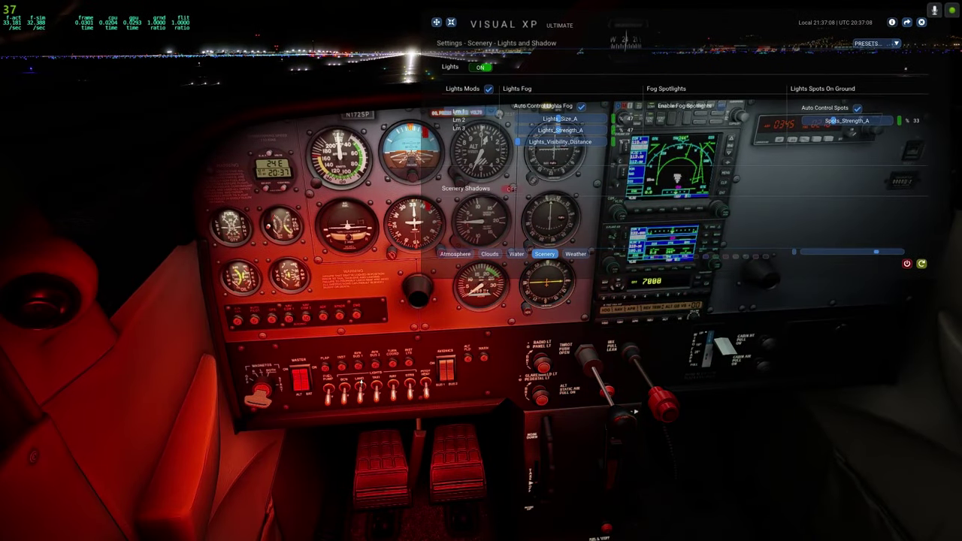
pyautogui.click(37, 6)
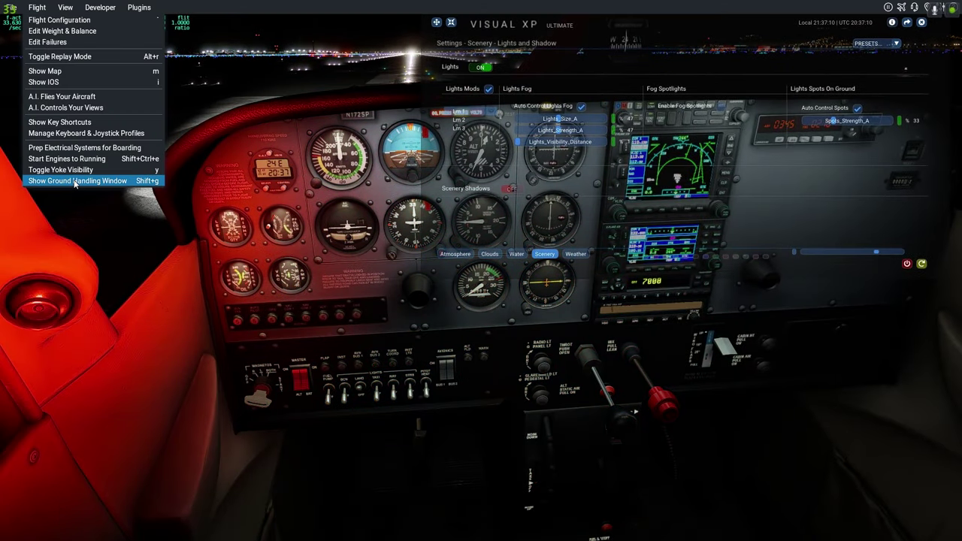
pyautogui.moveTo(65, 7)
pyautogui.click(83, 172)
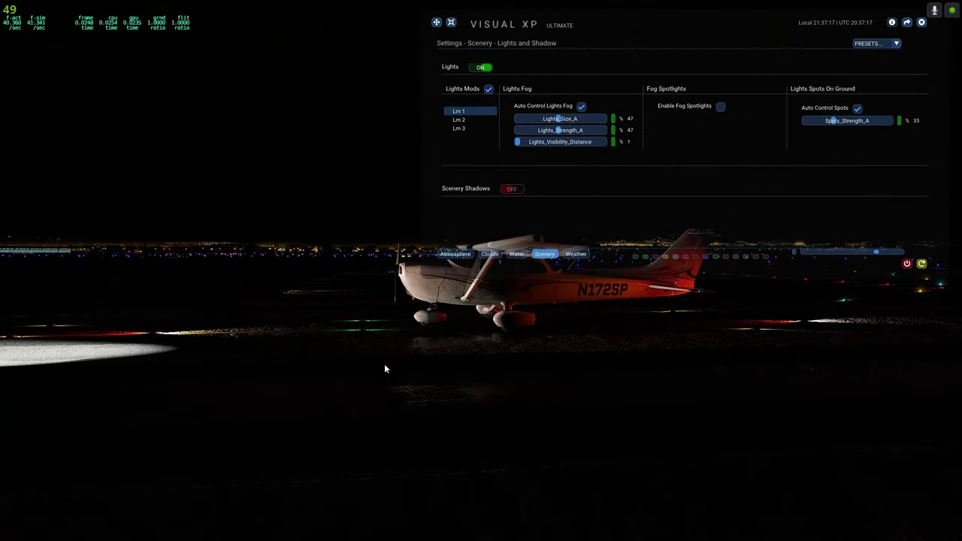
pyautogui.moveTo(384, 368); pyautogui.dragTo(565, 277)
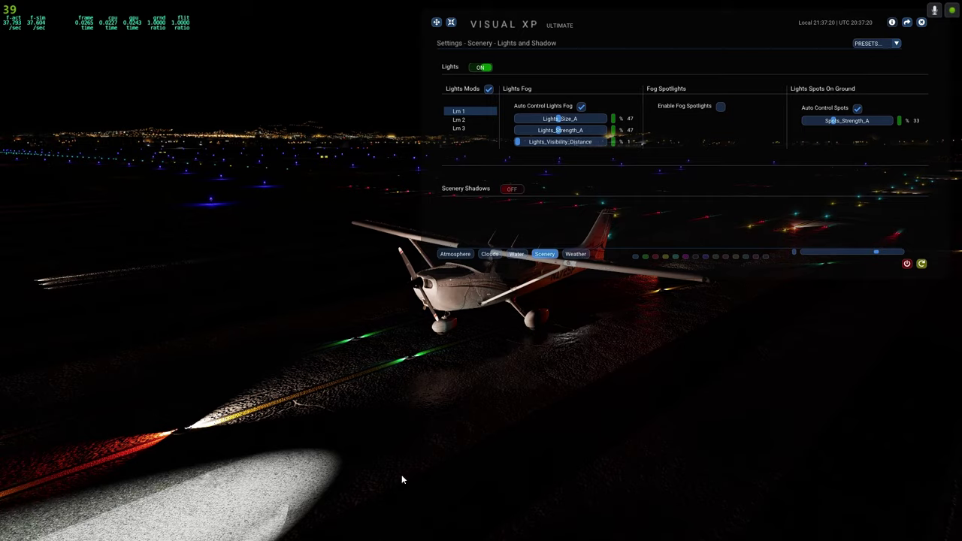
pyautogui.moveTo(401, 475); pyautogui.dragTo(326, 391)
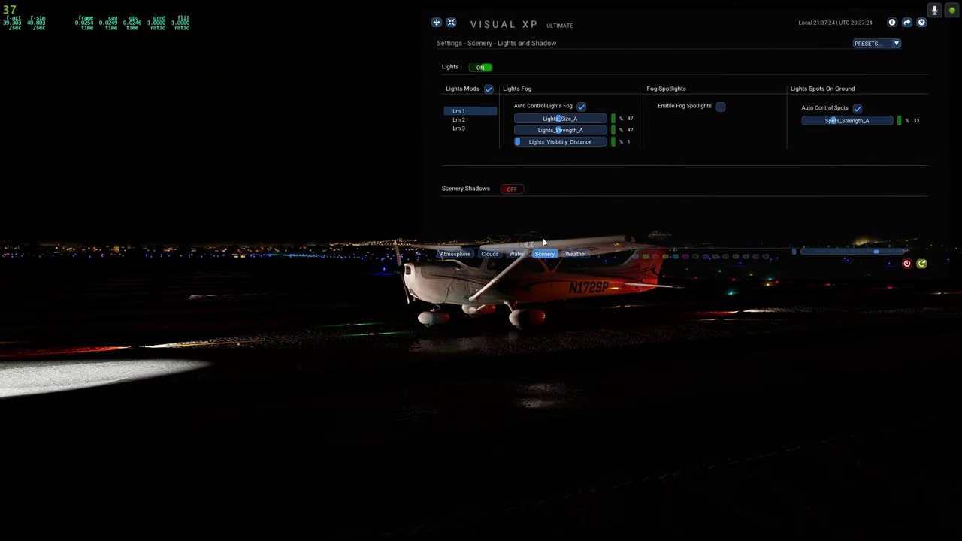
# - Enable fog spotlights and view the runway from behind the Cessna, then from the cockpit
pyautogui.click(720, 107)
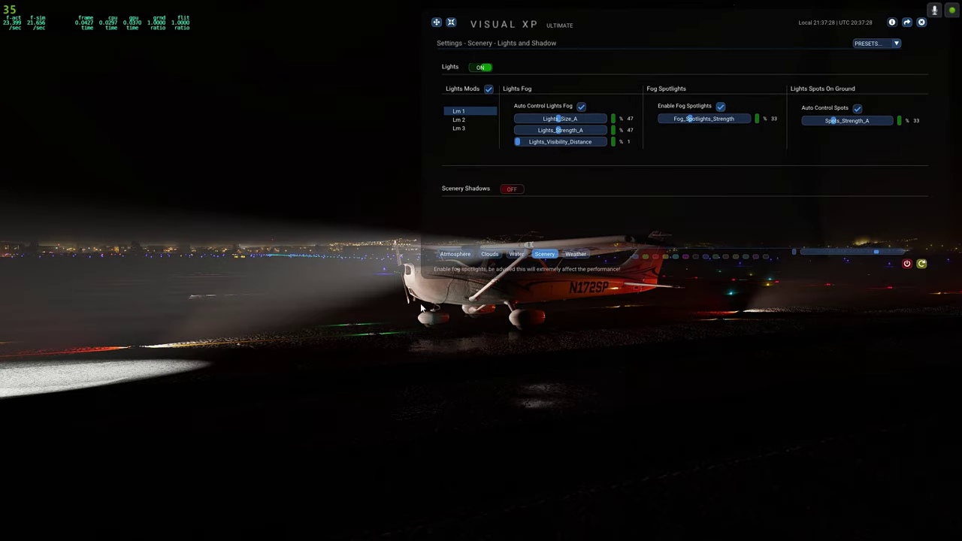
pyautogui.moveTo(566, 354); pyautogui.dragTo(554, 338)
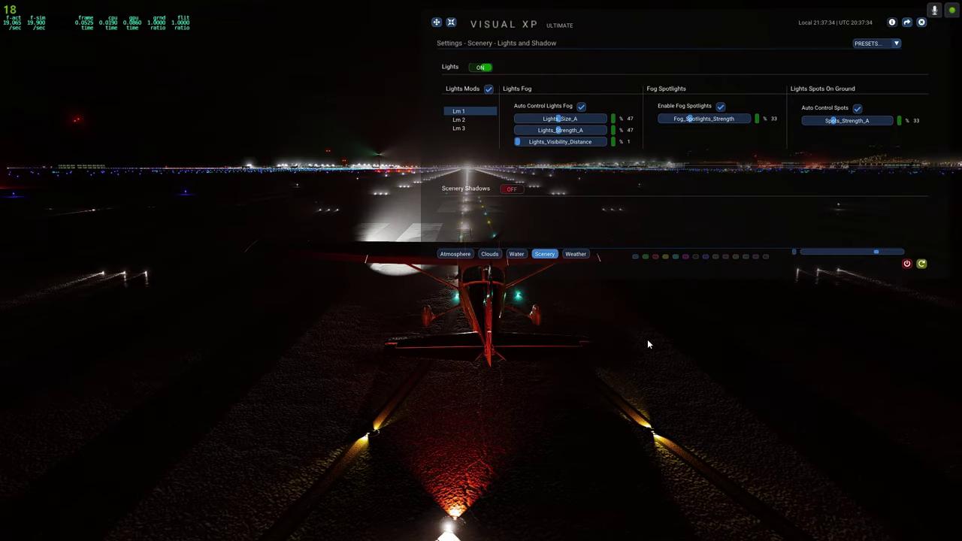
pyautogui.hotkey('shift', '9')
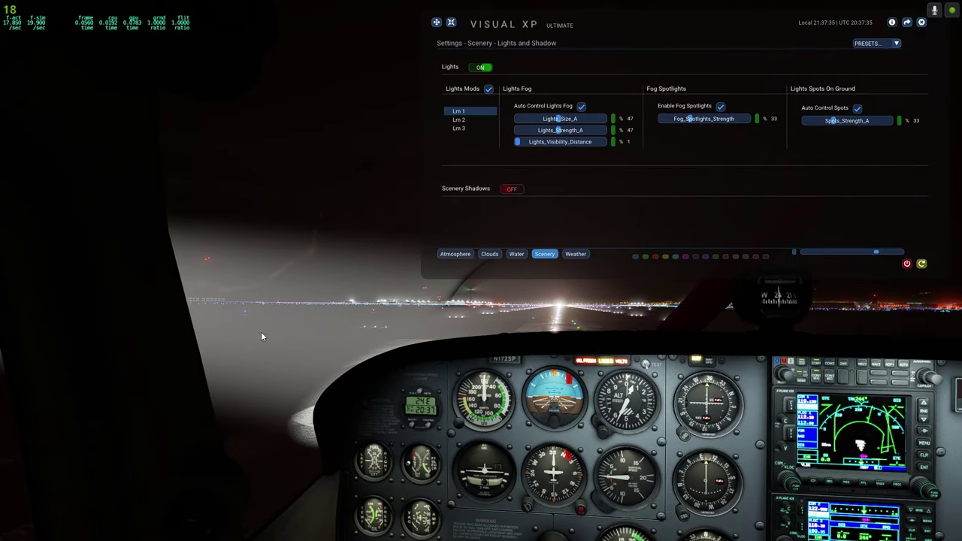
# - Toggle Auto Control Lights Fog and fog spotlights to compare, ending with fog spotlights disabled
pyautogui.click(580, 107)
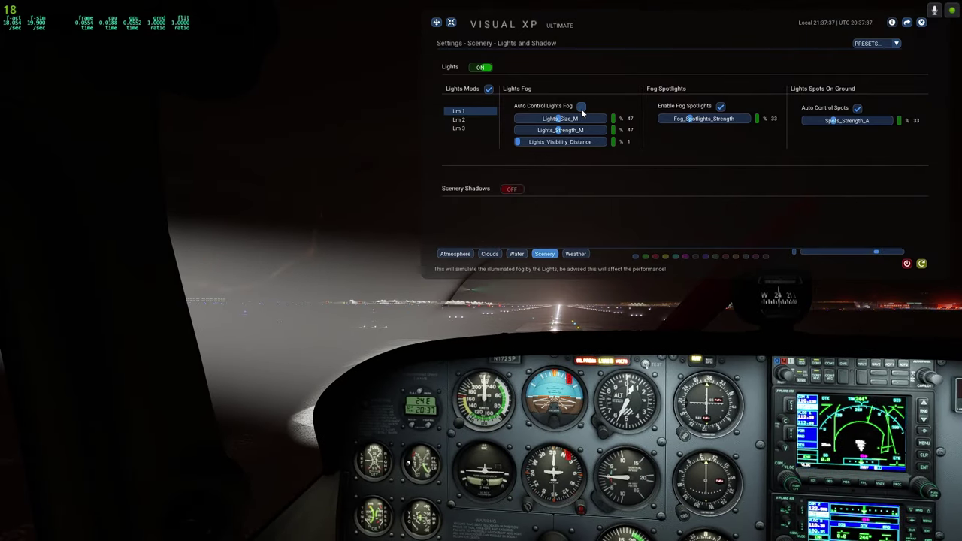
pyautogui.click(581, 107)
pyautogui.click(722, 107)
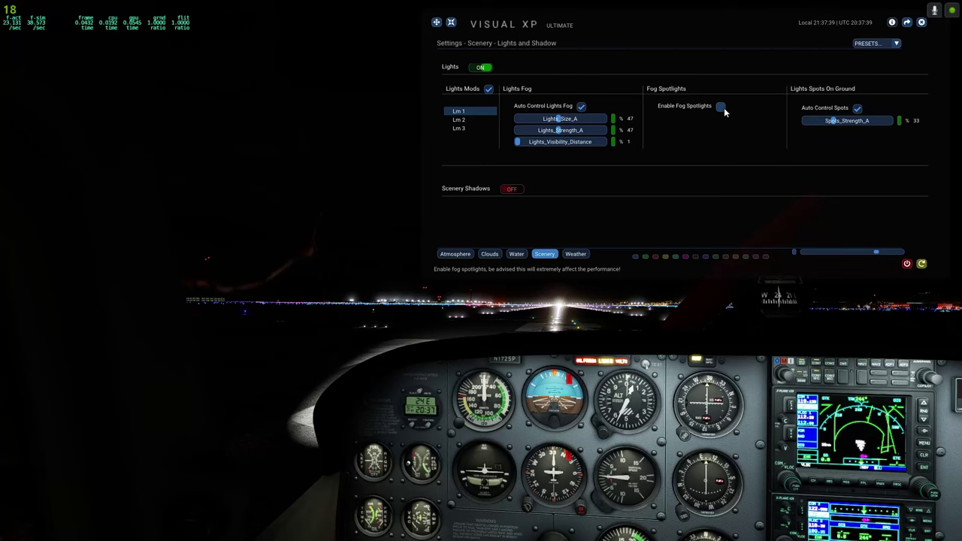
pyautogui.click(722, 109)
pyautogui.click(722, 108)
pyautogui.click(722, 108)
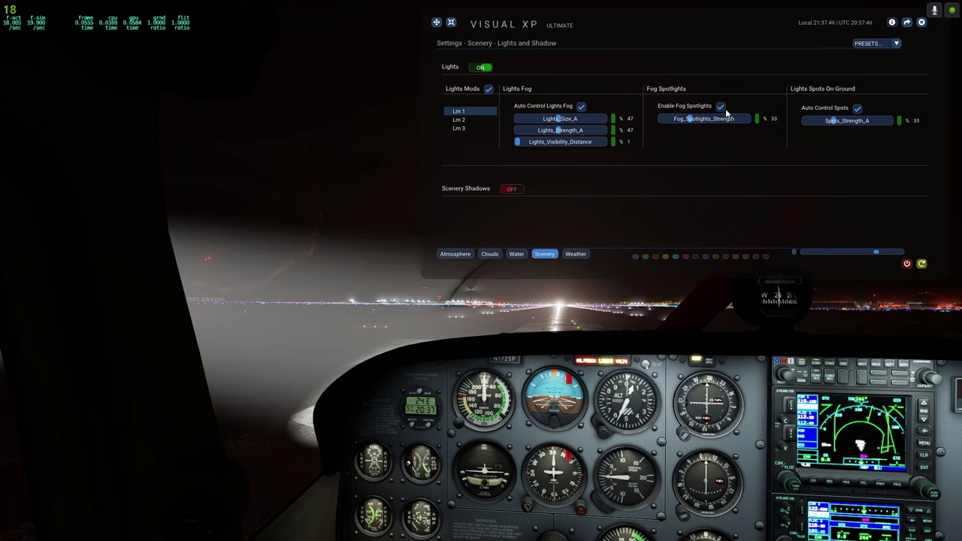
pyautogui.click(720, 107)
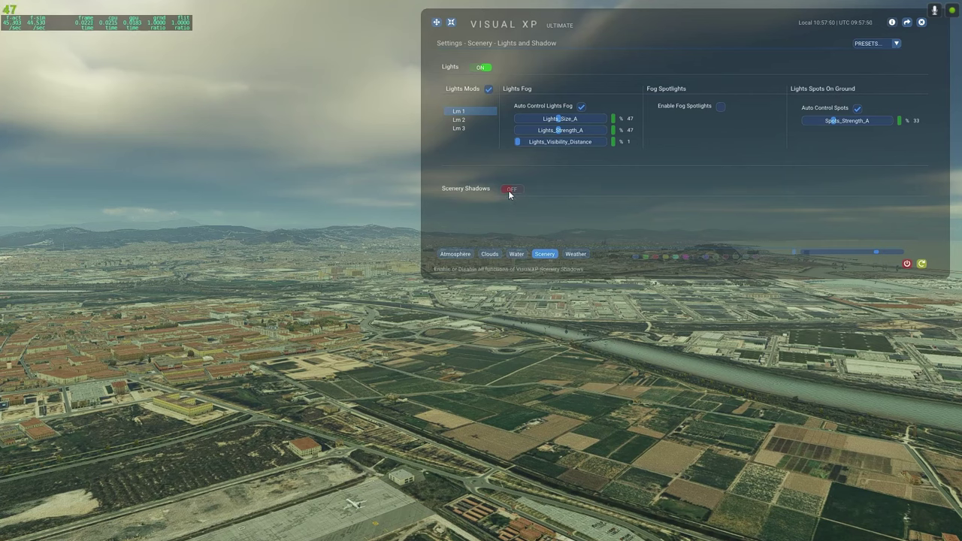
# - Toggle Scenery Shadows on and off to compare, leaving them on with visibility range at 33%
pyautogui.click(508, 190)
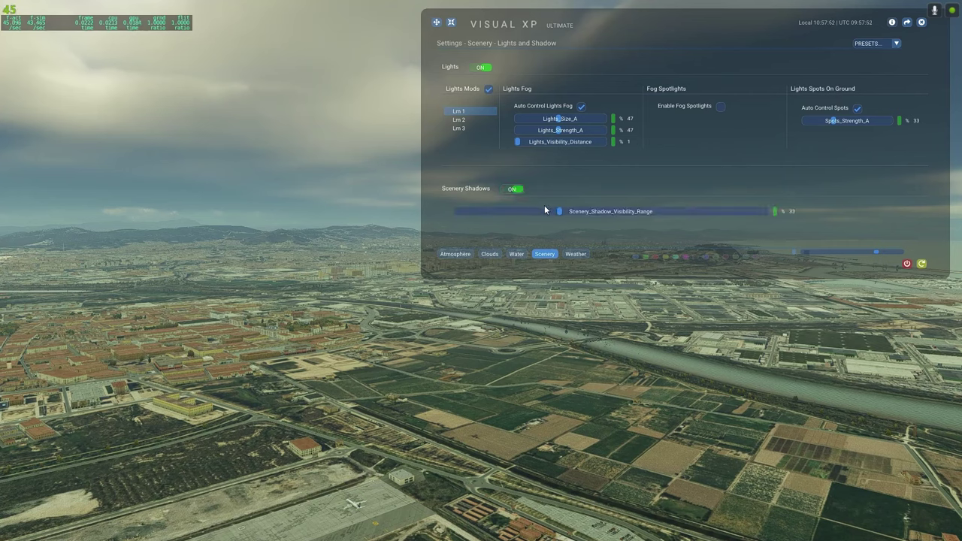
pyautogui.click(518, 190)
pyautogui.click(511, 189)
pyautogui.click(510, 189)
pyautogui.click(511, 189)
pyautogui.click(511, 189)
pyautogui.click(511, 189)
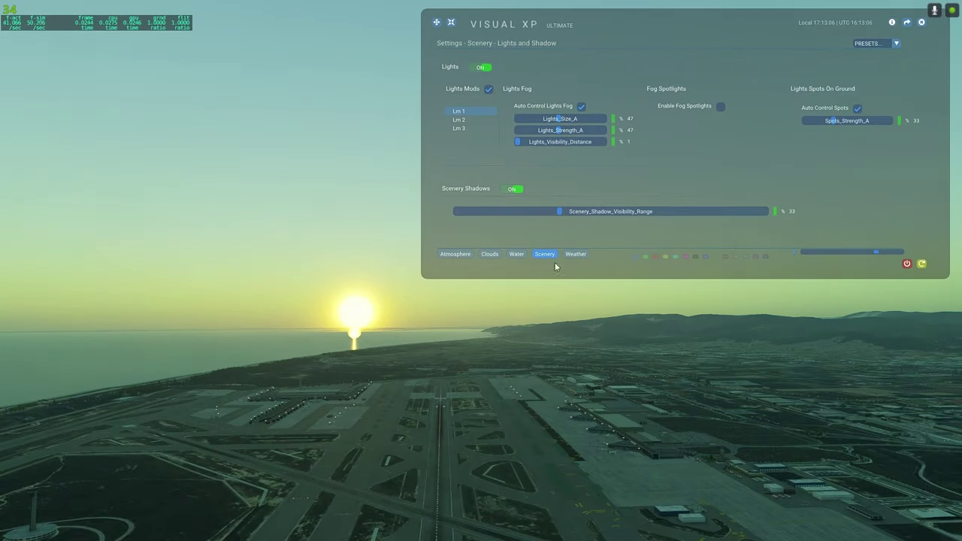
# - On the Atmosphere page, compare the sunset with the atmosphere effect off, then turn it back on
pyautogui.click(455, 254)
pyautogui.click(498, 69)
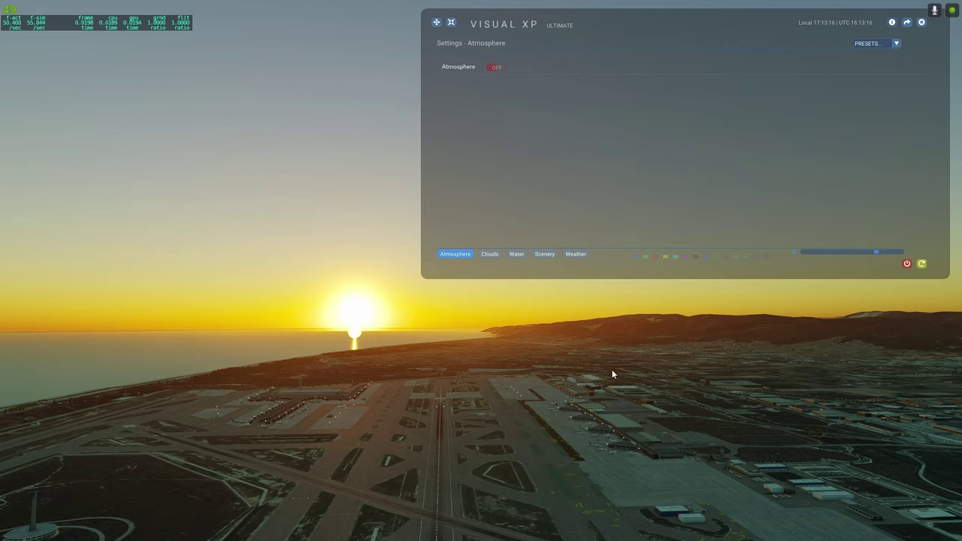
pyautogui.moveTo(914, 354); pyautogui.dragTo(448, 323)
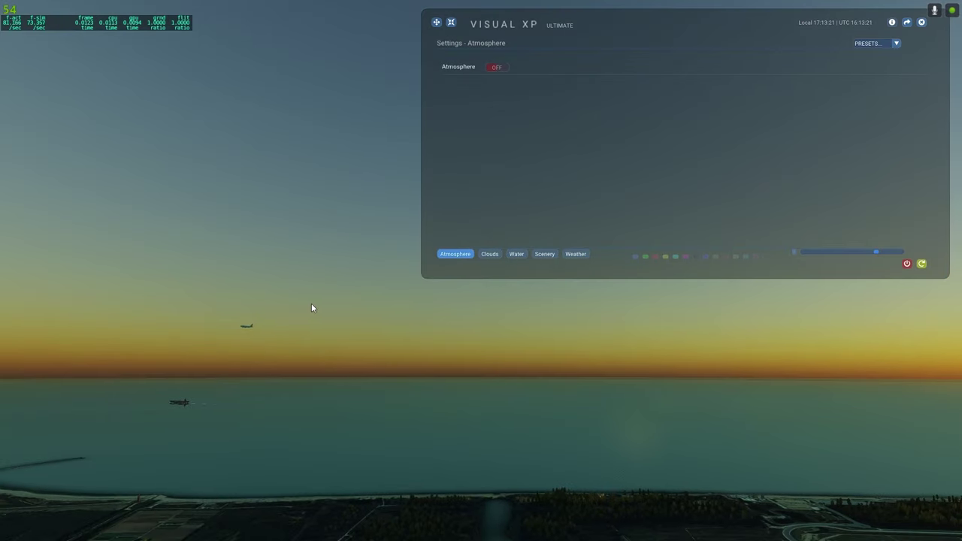
pyautogui.moveTo(139, 325); pyautogui.dragTo(660, 340)
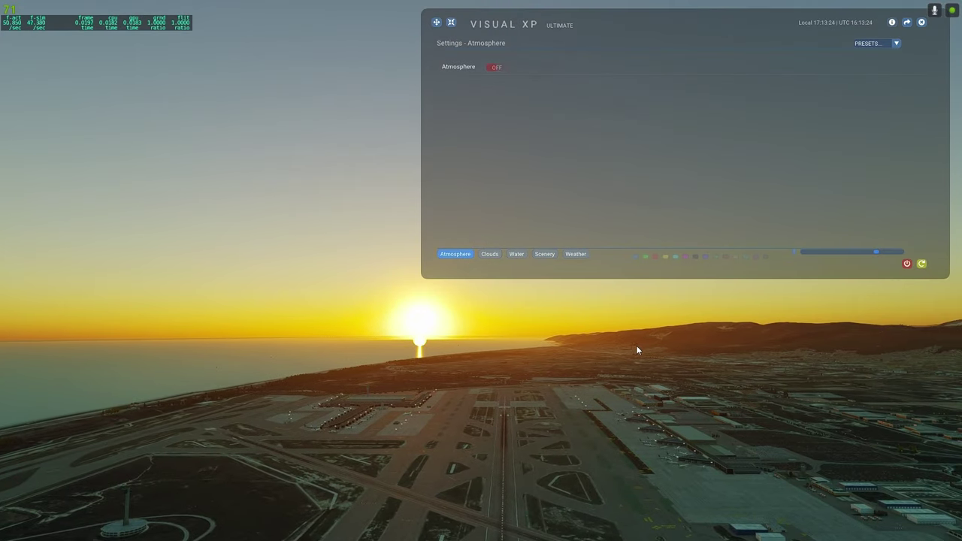
pyautogui.click(497, 67)
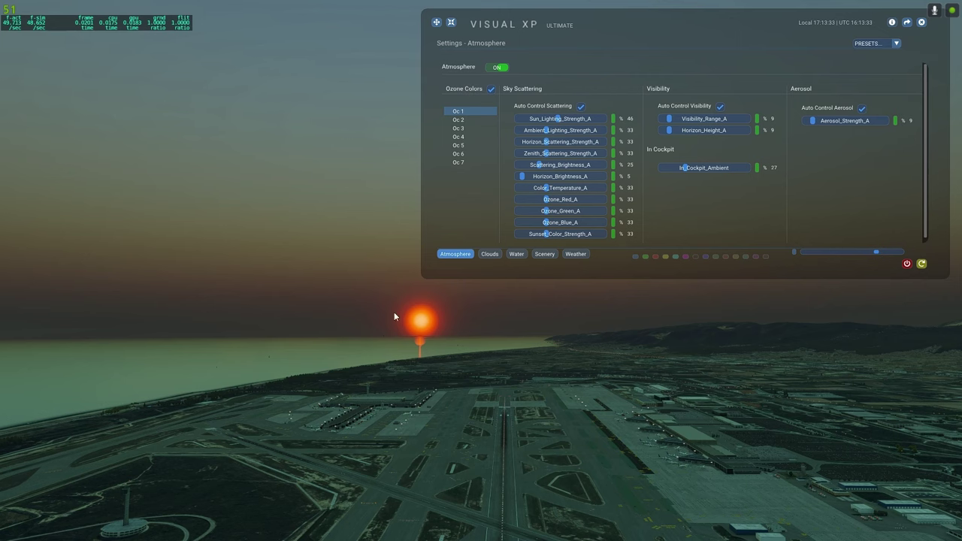
# - Try ozone colour presets Oc 2 through Oc 7 and settle on Oc 5
pyautogui.click(466, 119)
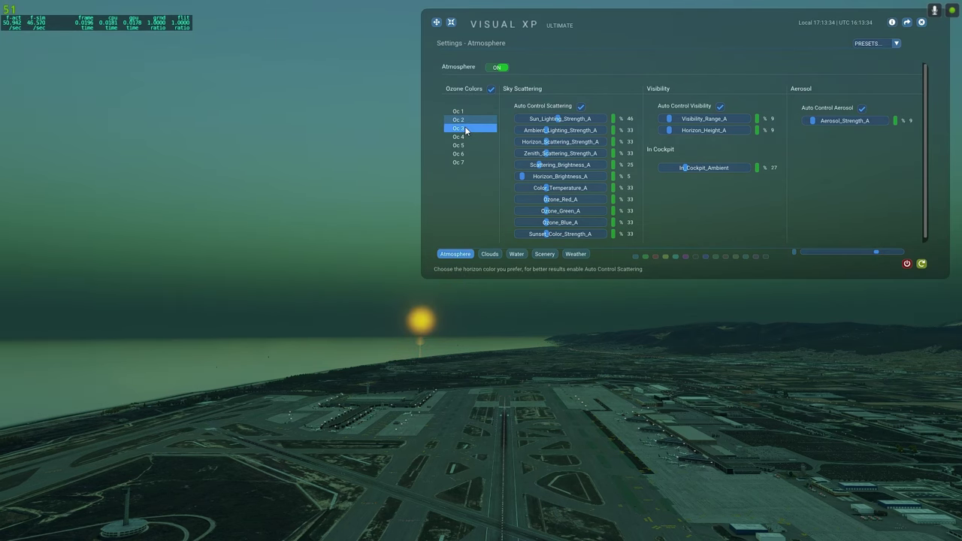
pyautogui.click(464, 127)
pyautogui.click(467, 137)
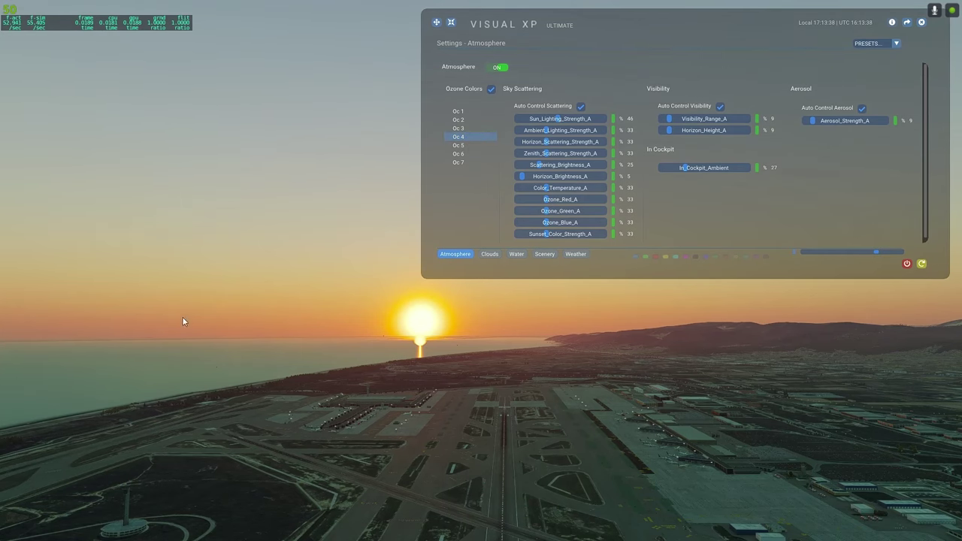
pyautogui.click(466, 146)
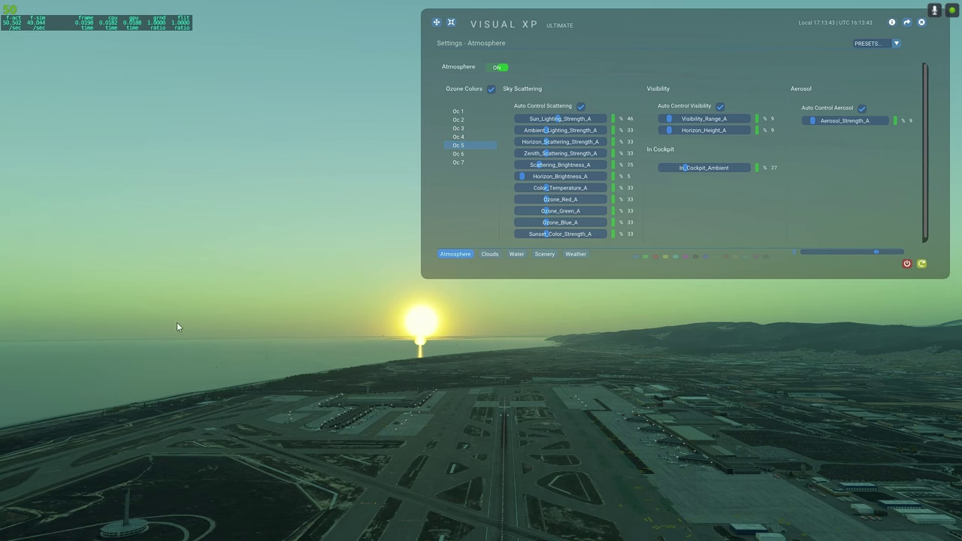
pyautogui.click(462, 154)
pyautogui.click(462, 162)
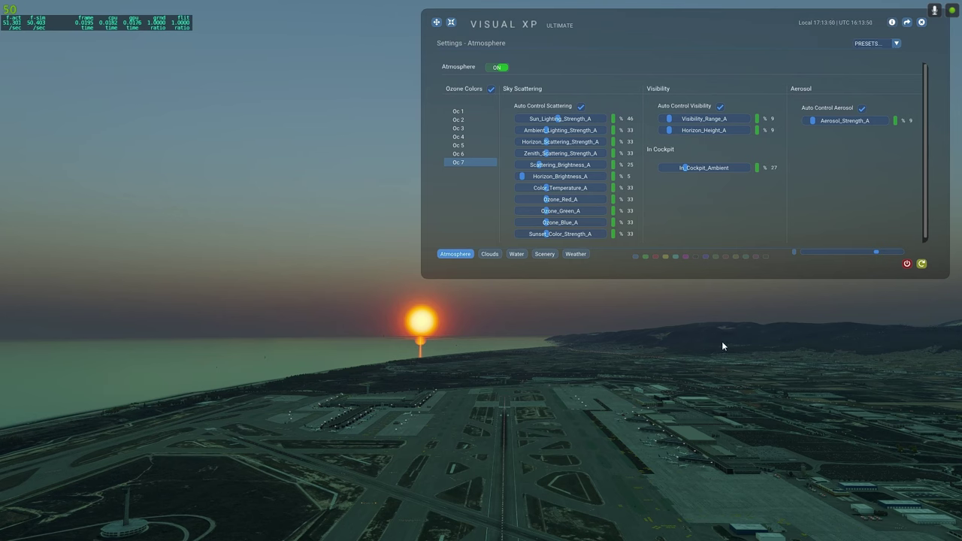
pyautogui.click(460, 137)
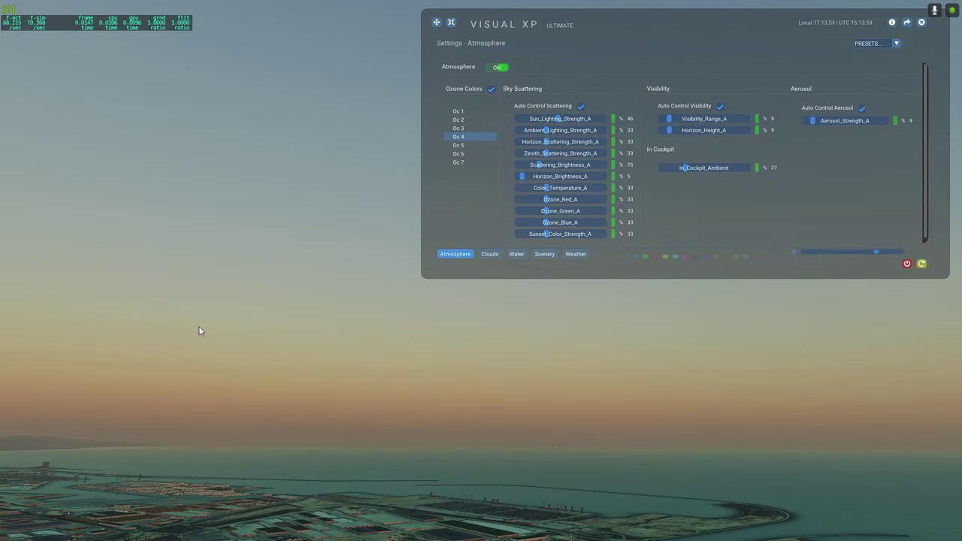
pyautogui.moveTo(200, 328); pyautogui.dragTo(348, 205)
pyautogui.click(460, 145)
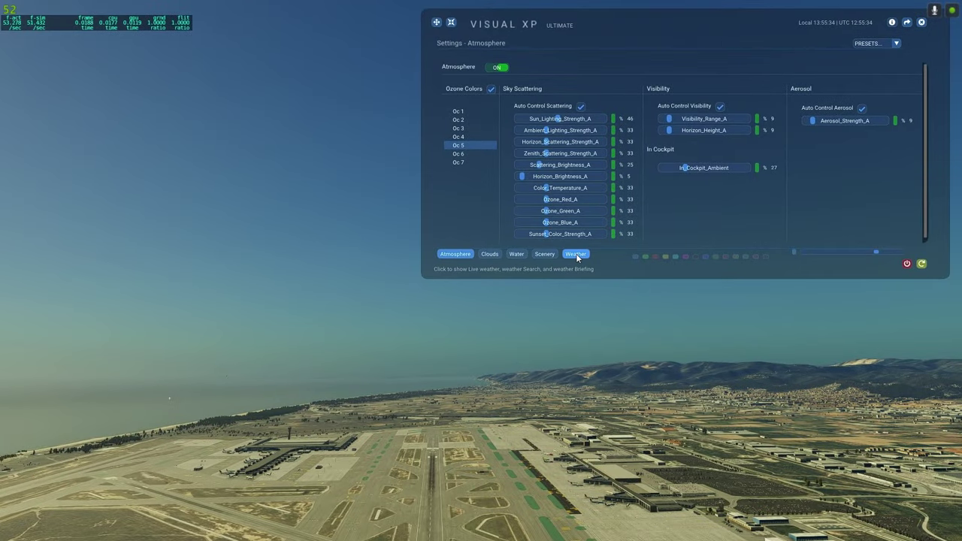
# - Switch on VisualXP Live Weather to load the LEBL METAR and briefing, then switch it off
pyautogui.click(576, 253)
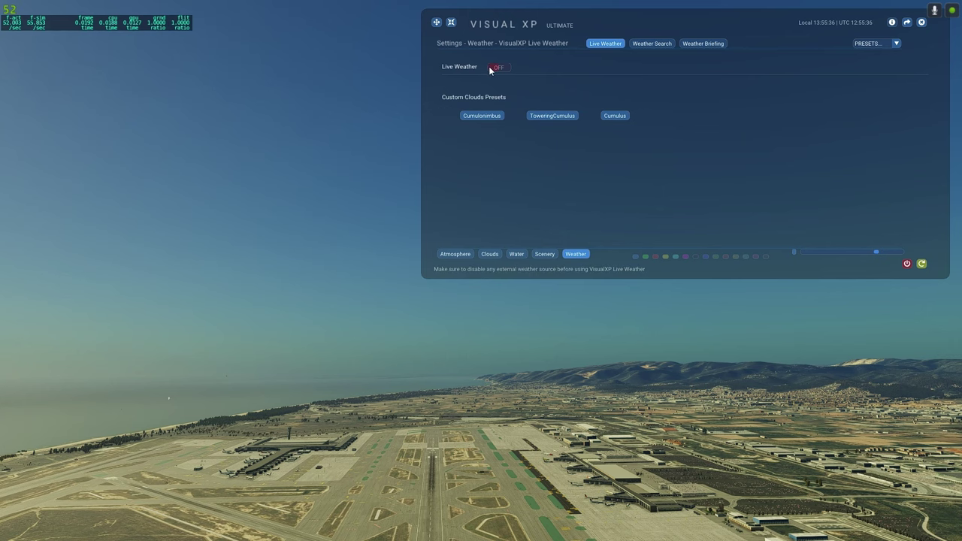
pyautogui.click(509, 68)
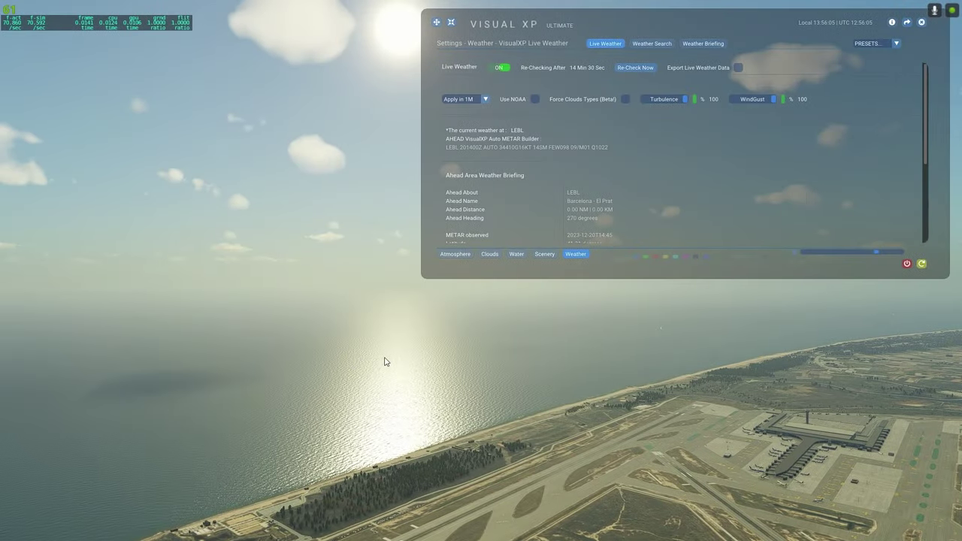
pyautogui.moveTo(384, 362); pyautogui.dragTo(561, 355)
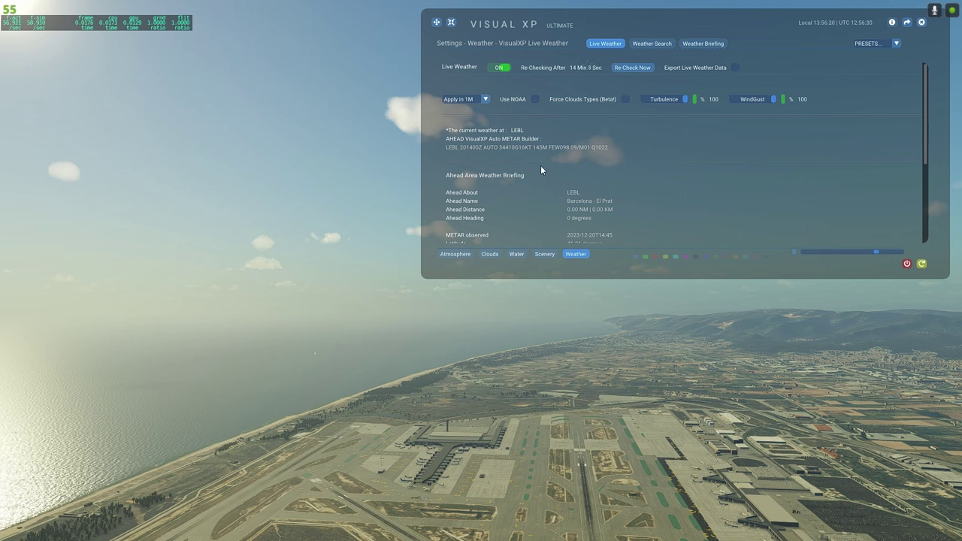
pyautogui.click(500, 68)
# - Set the Flight Configuration weather to Download Real Weather and apply the changes
pyautogui.click(36, 7)
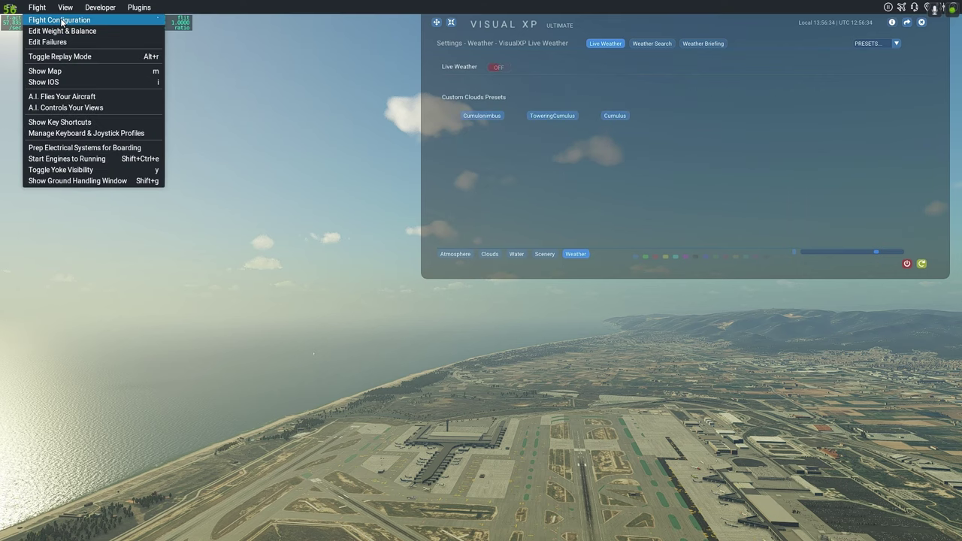
pyautogui.click(61, 20)
pyautogui.click(838, 275)
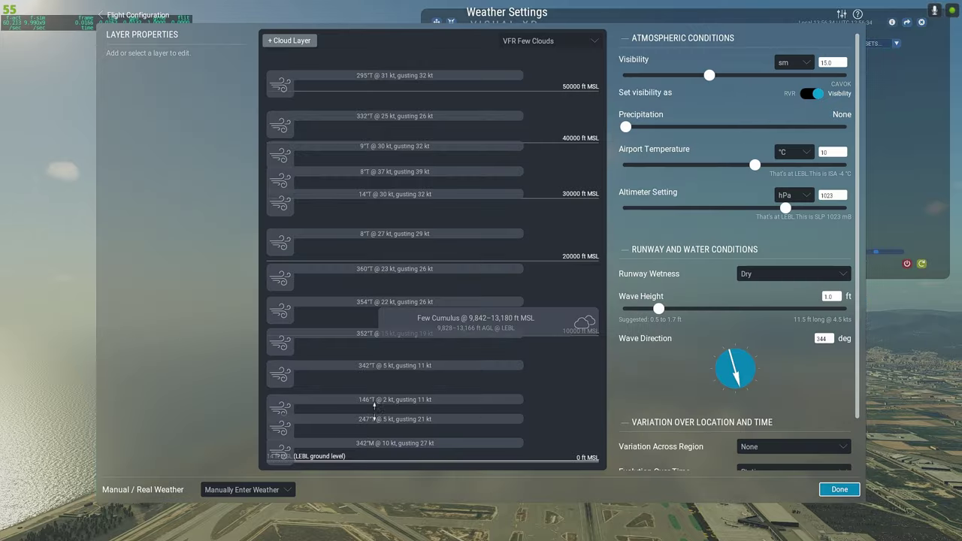
pyautogui.click(248, 489)
pyautogui.click(252, 516)
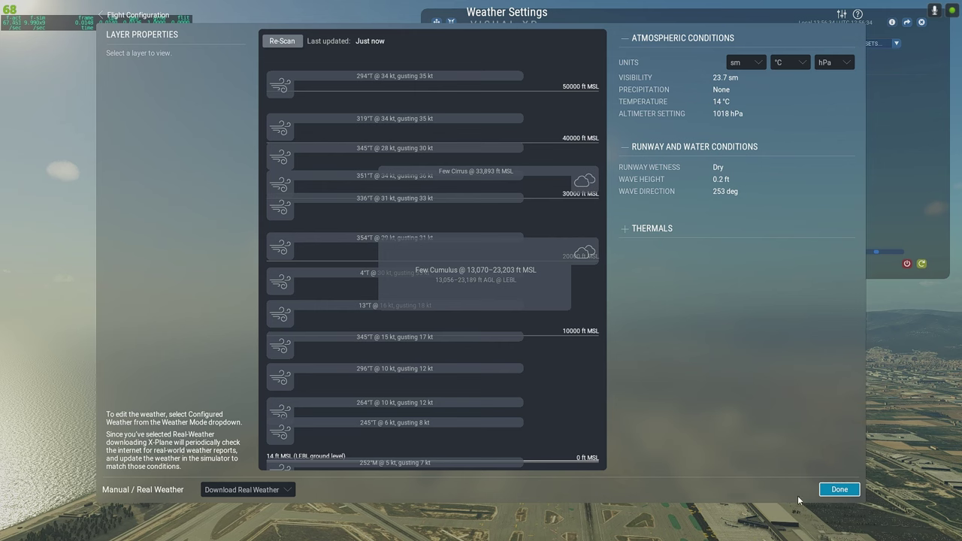
pyautogui.click(834, 491)
pyautogui.click(815, 511)
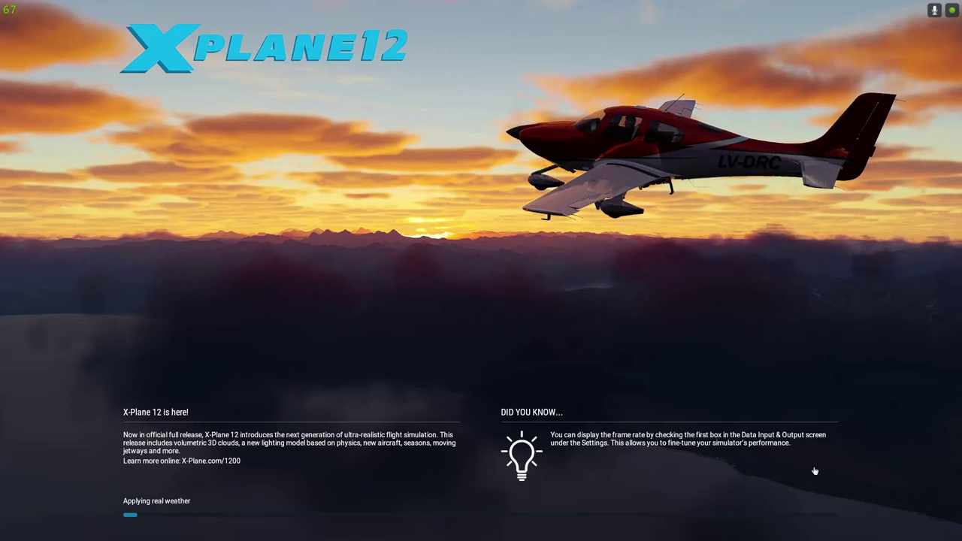